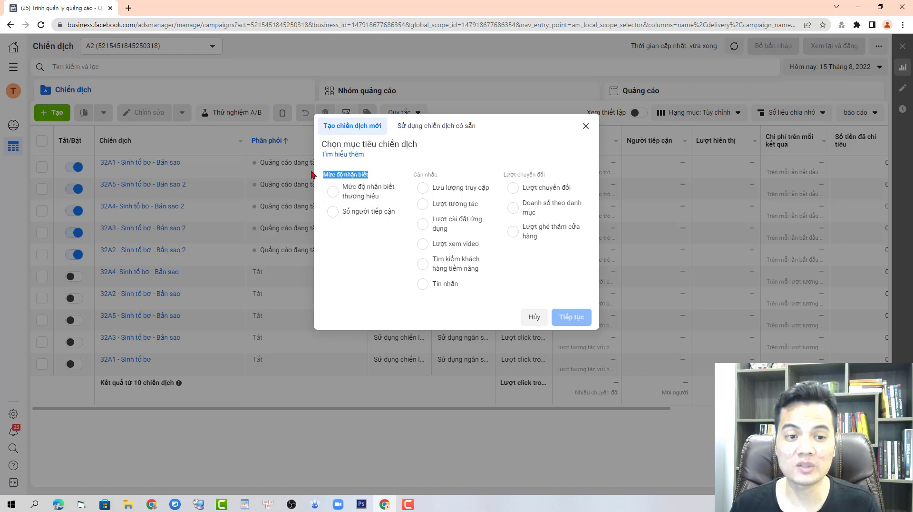
Create a new campaign with the Số người tiếp cận (reach) objective
click(361, 232)
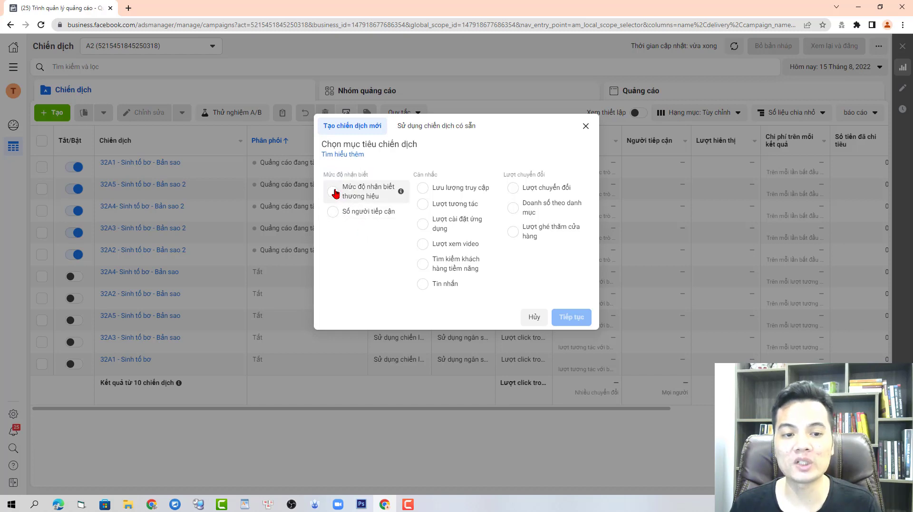
click(333, 214)
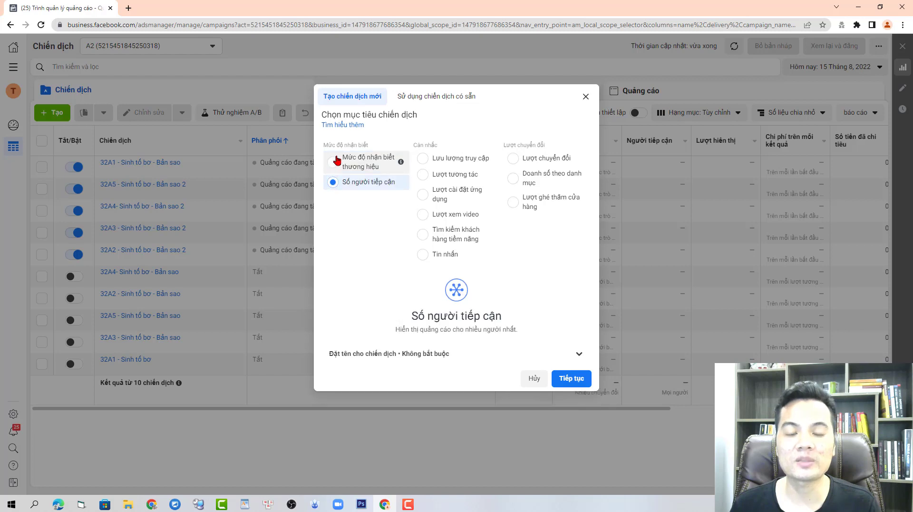
click(335, 162)
click(328, 180)
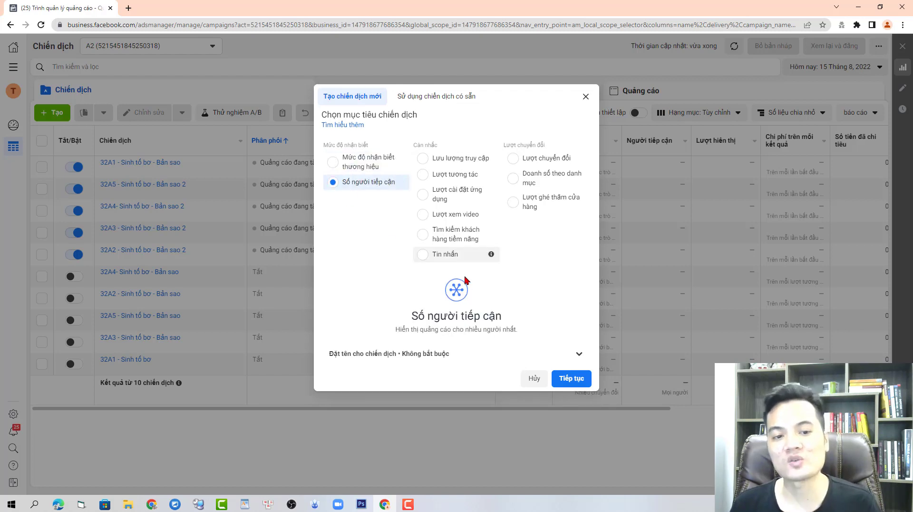
click(578, 381)
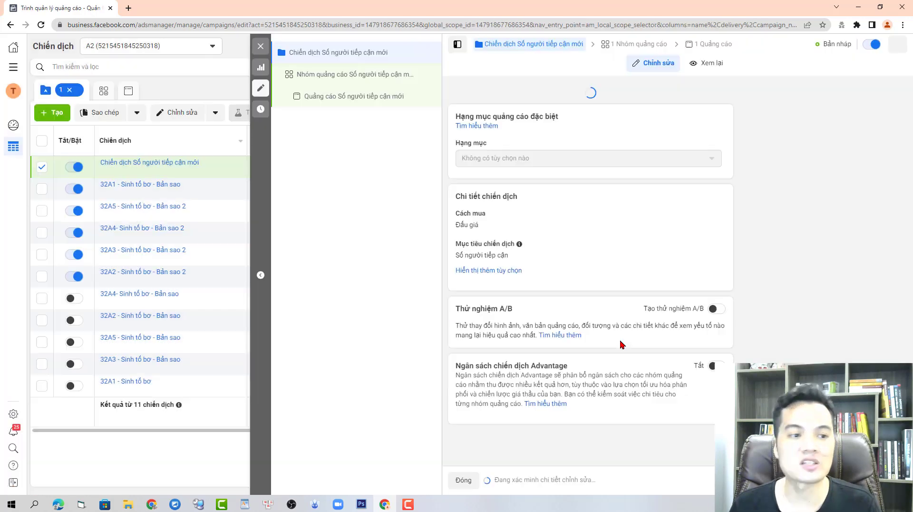
Review the new campaign's settings and examine the daily budget in its ad set
scroll(650, 230, down, 1)
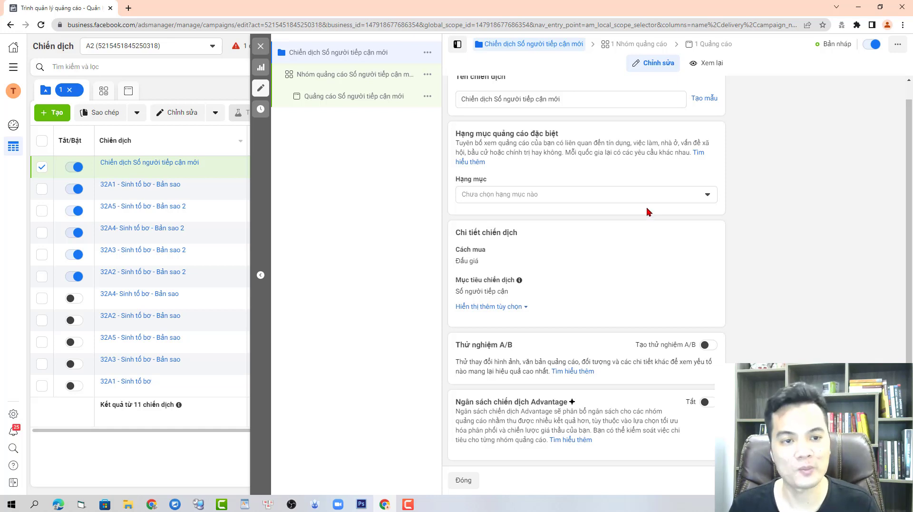
click(636, 45)
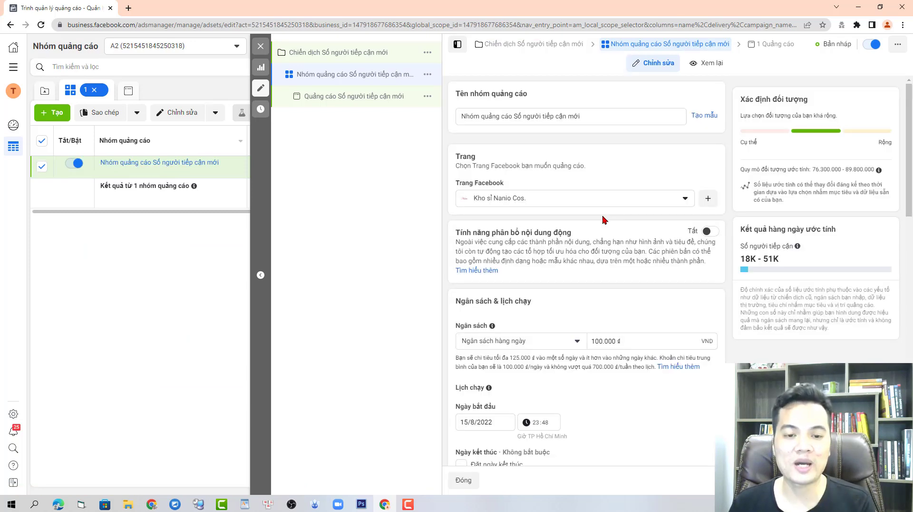
scroll(606, 209, down, 3)
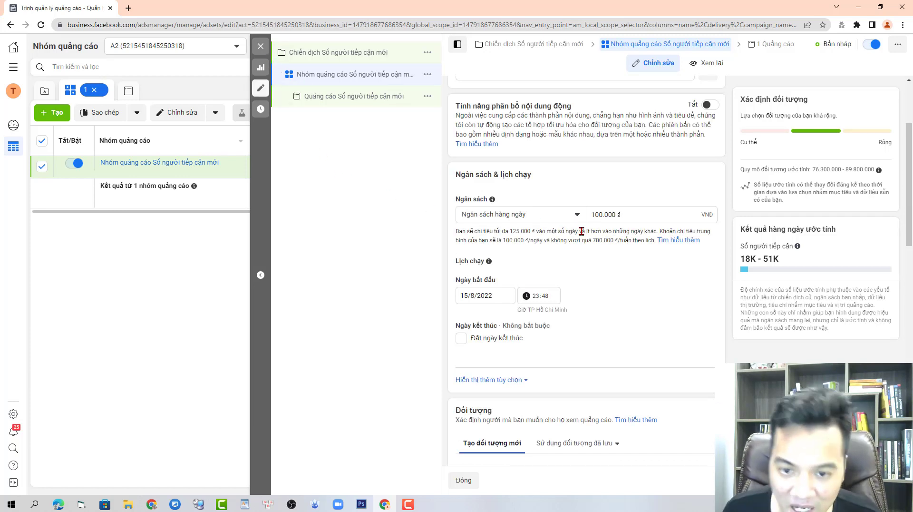
click(602, 215)
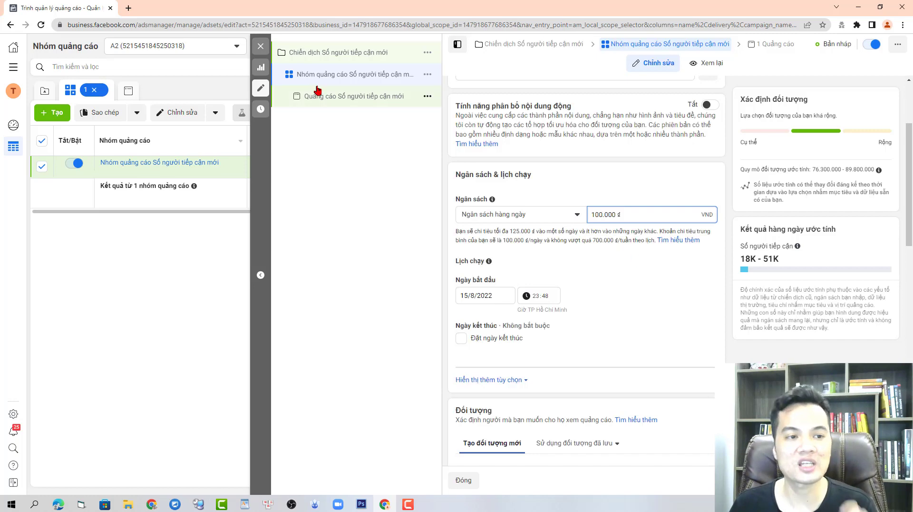
Close the ad set editor and set the campaign list's reporting date range to Tối đa (maximum)
click(261, 46)
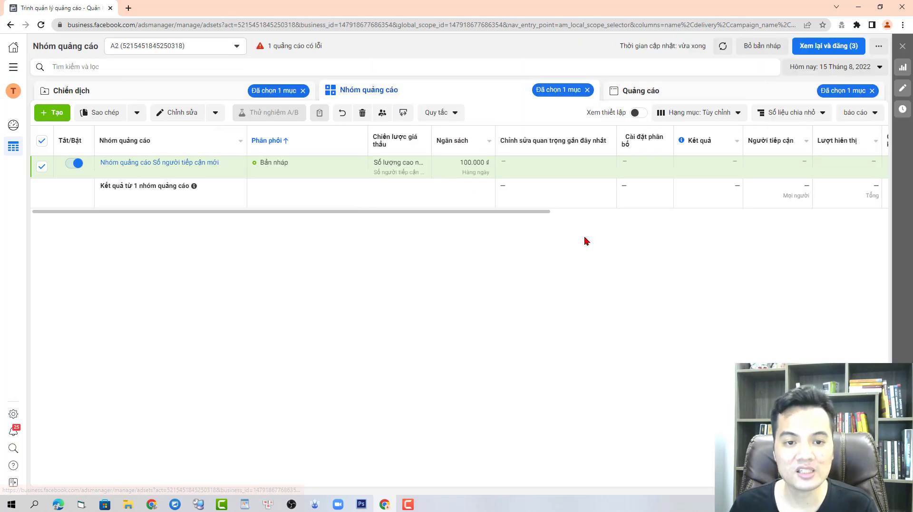
click(213, 92)
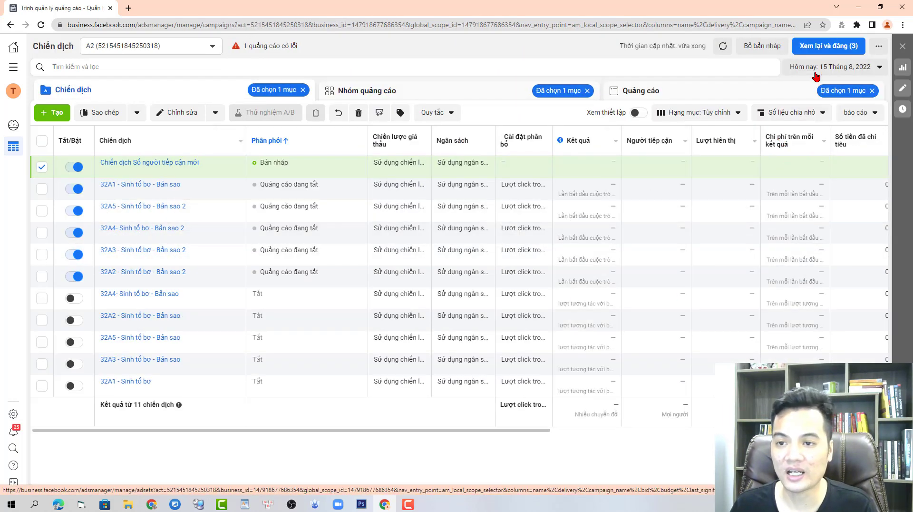
click(830, 67)
click(839, 109)
click(735, 251)
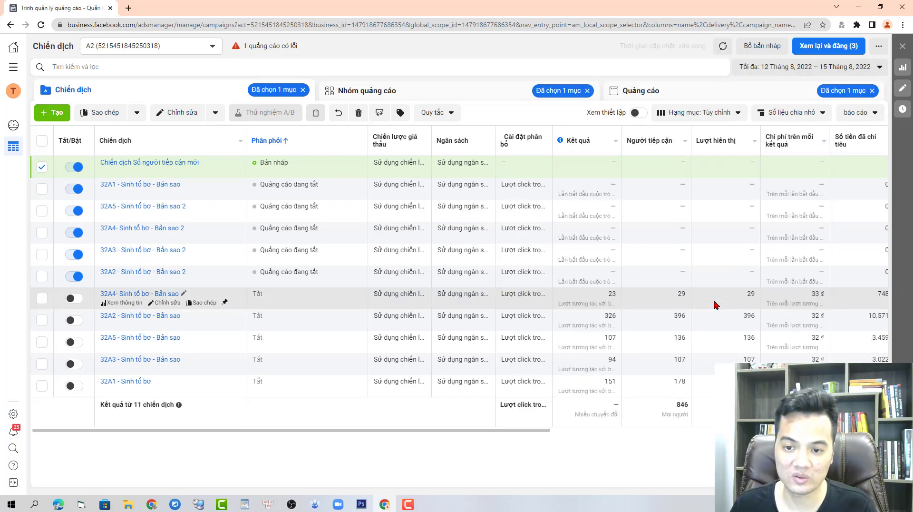
Change the campaign table's columns to the Phân phối (delivery) preset and examine the CPM of 32A4- Sinh tố bơ - Bản sao
drag(338, 429, 481, 435)
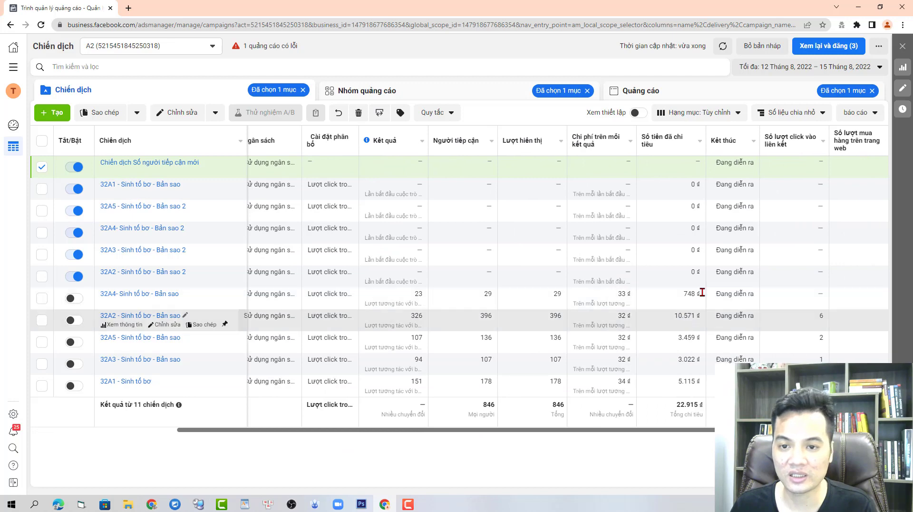
drag(536, 434, 632, 432)
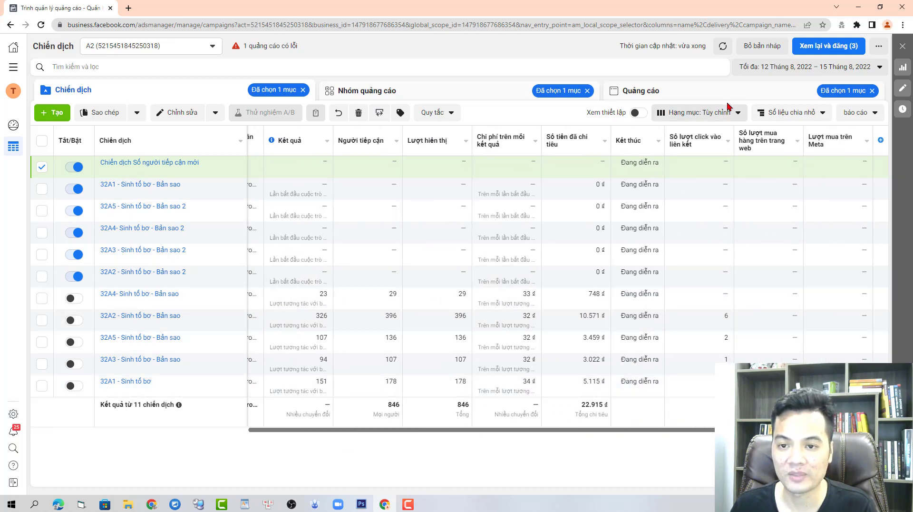
click(702, 116)
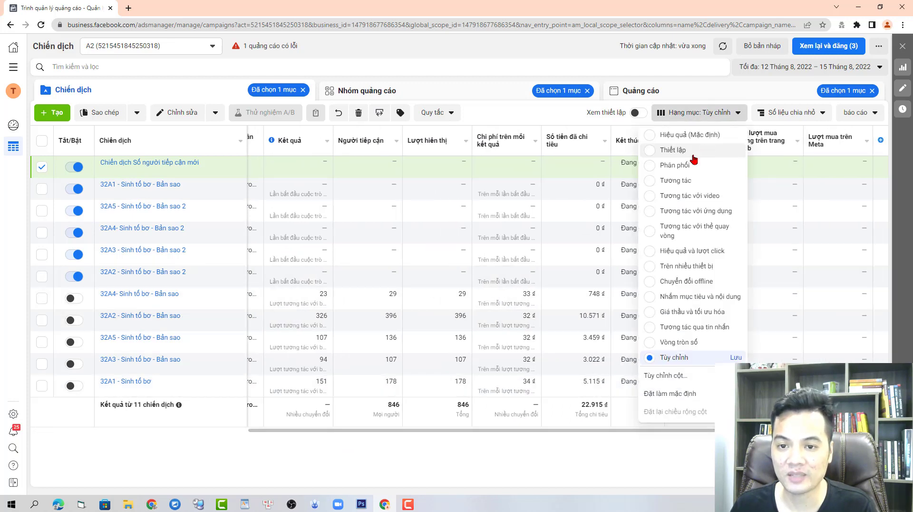
click(685, 165)
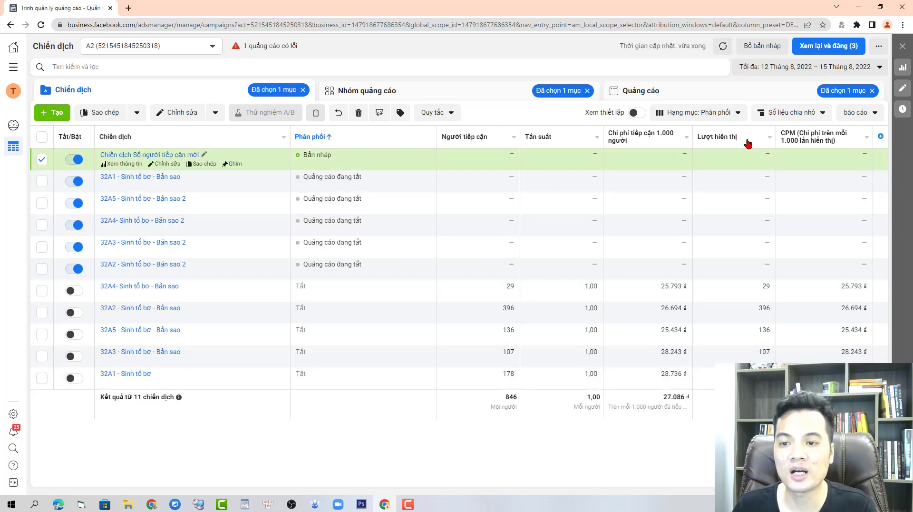
mouse_move(817, 139)
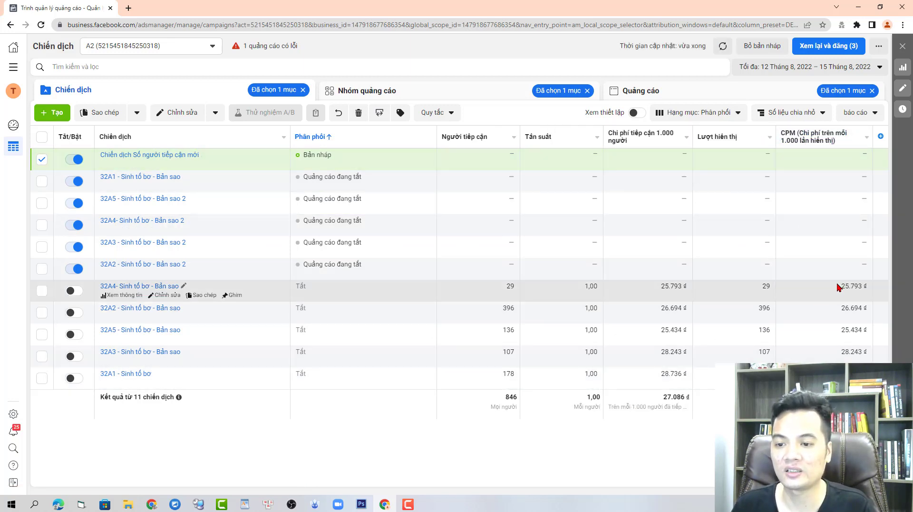
drag(836, 287, 863, 287)
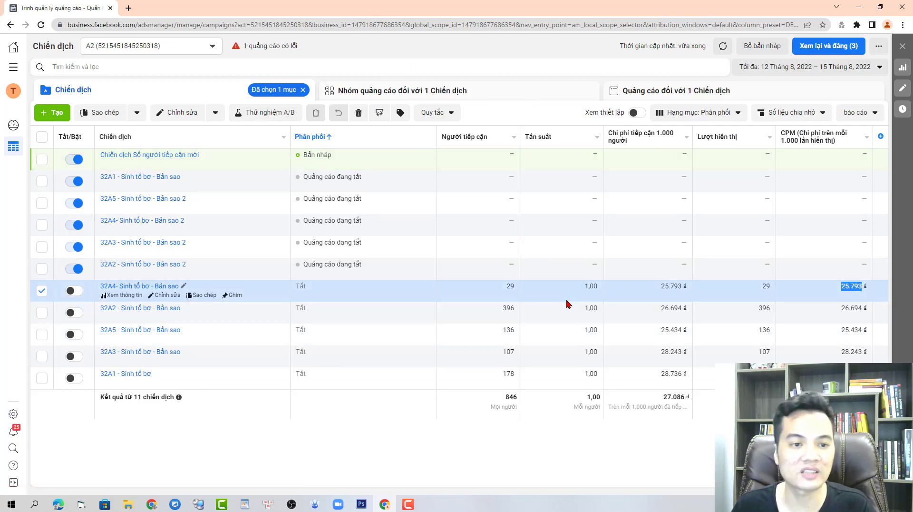
Select only the new Số người tiếp cận draft campaign and open its ad set for editing
click(42, 159)
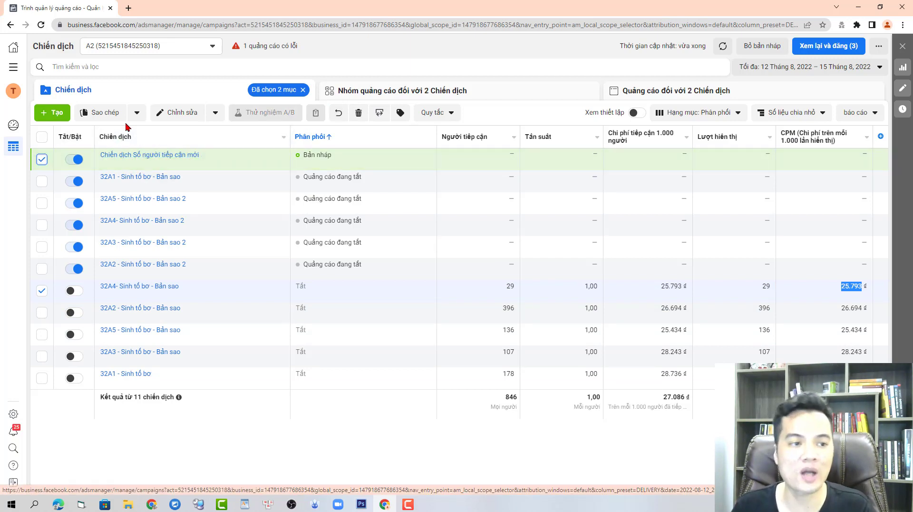
click(42, 290)
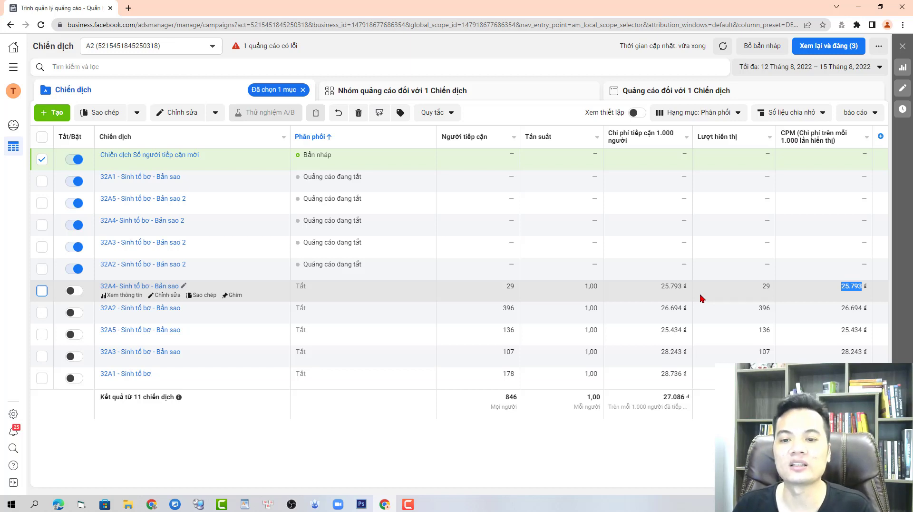
click(164, 113)
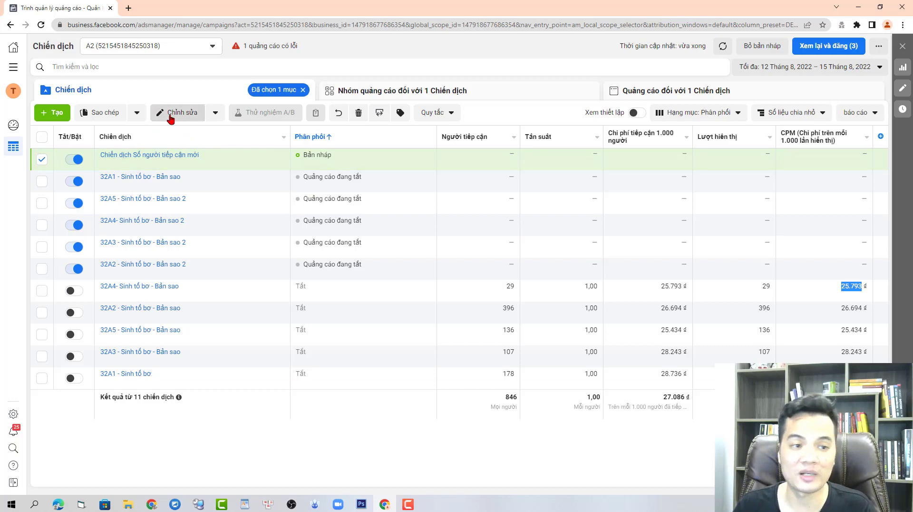
click(610, 45)
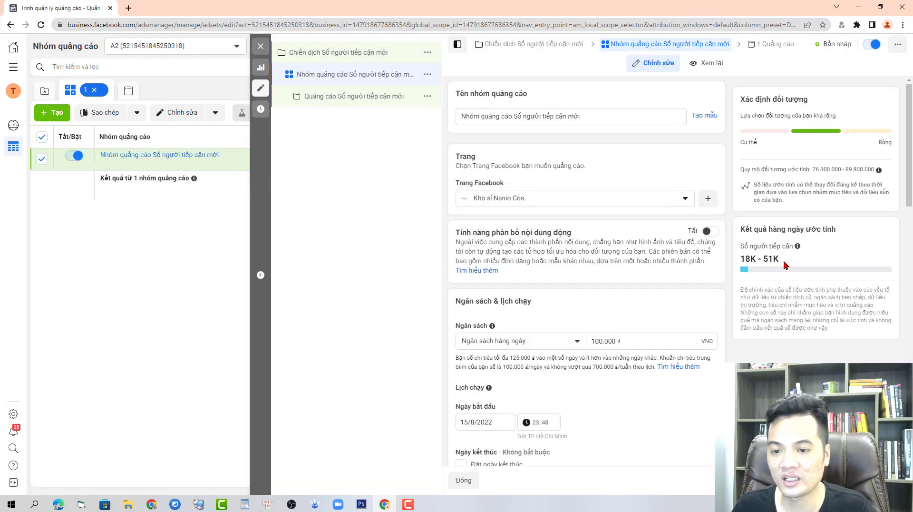
Examine the ad set's estimated daily reach
triple_click(762, 260)
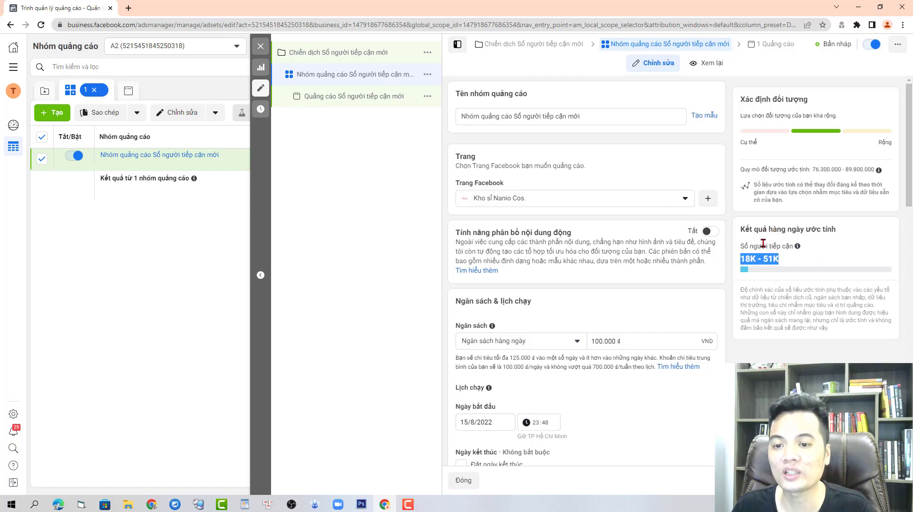
click(755, 258)
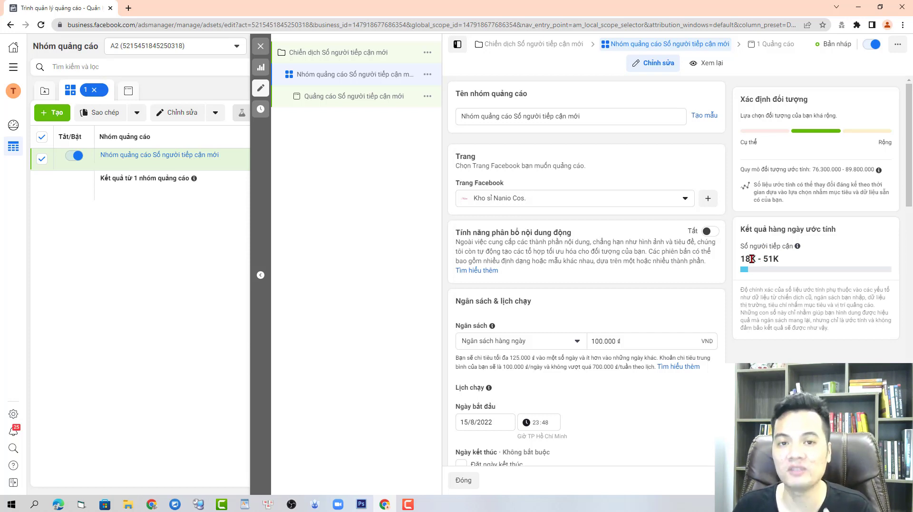
drag(776, 257, 748, 270)
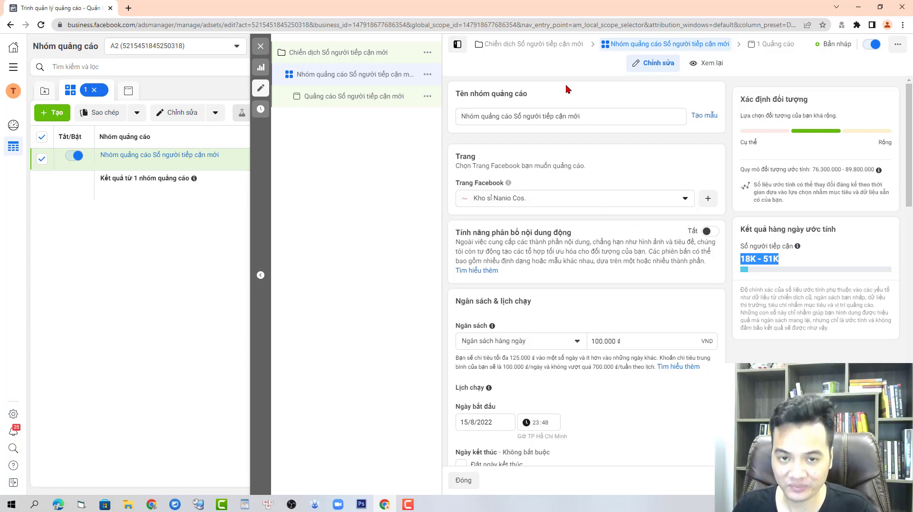
Change the campaign objective to Lưu lượng truy cập (traffic) and accept the settings change
click(550, 44)
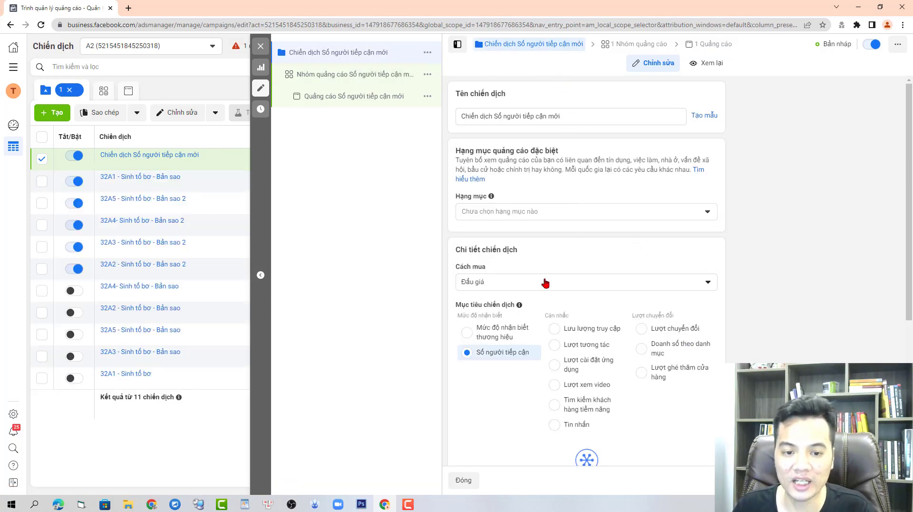
scroll(519, 328, down, 1)
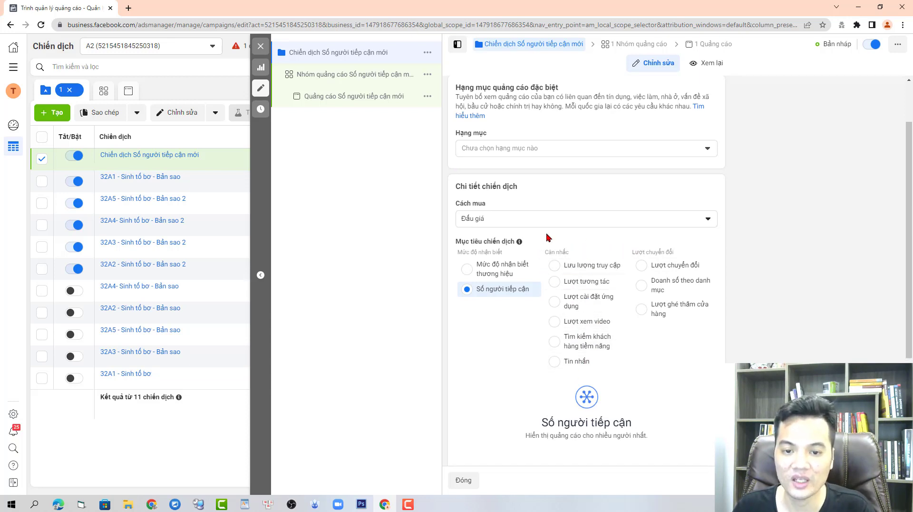
click(558, 274)
click(578, 240)
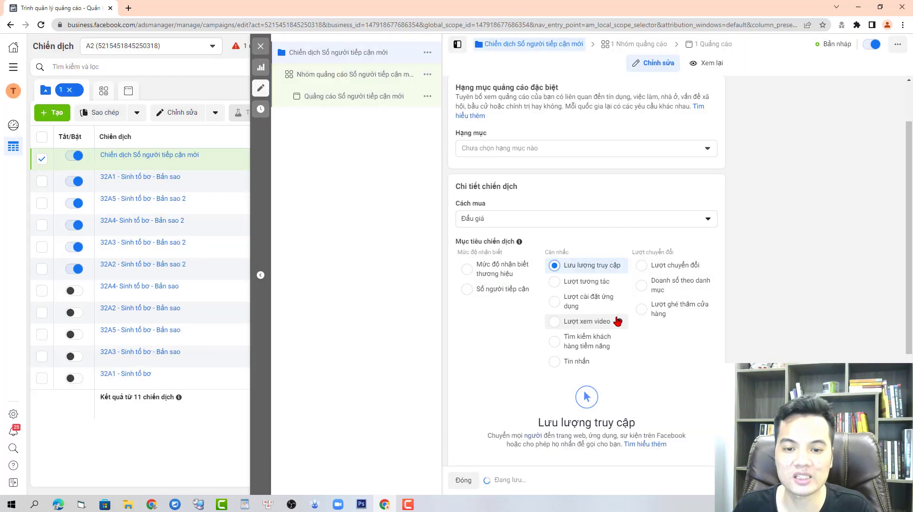
Try the Ứng dụng and Messenger traffic destinations in the ad set and set the destination to Cuộc gọi (calls)
click(646, 48)
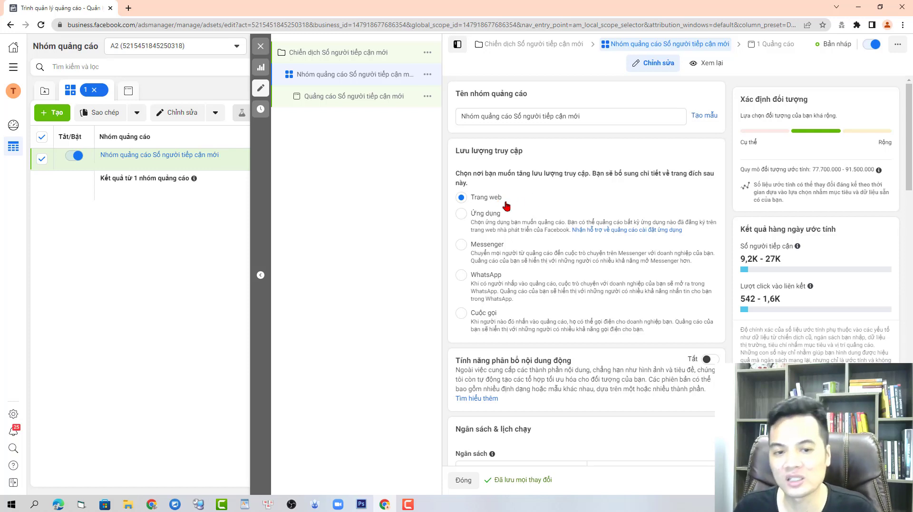
drag(503, 199, 471, 205)
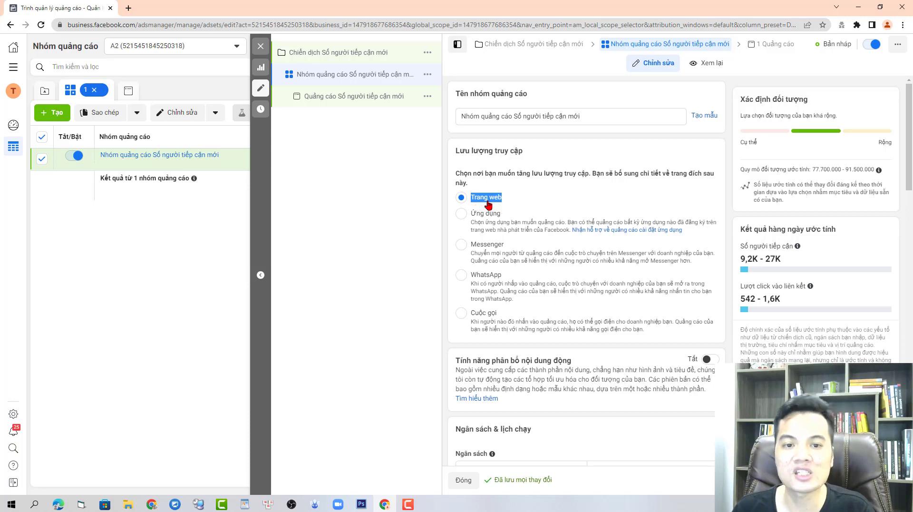
click(461, 213)
click(460, 244)
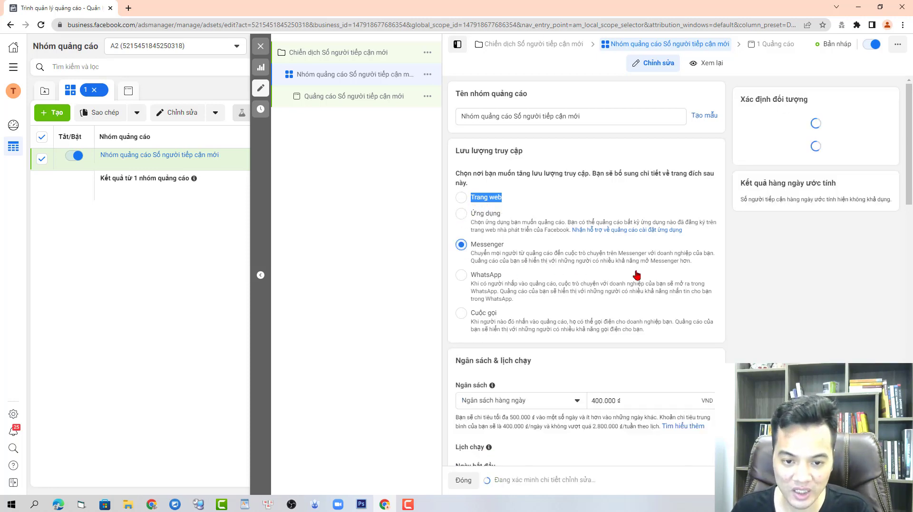
click(460, 315)
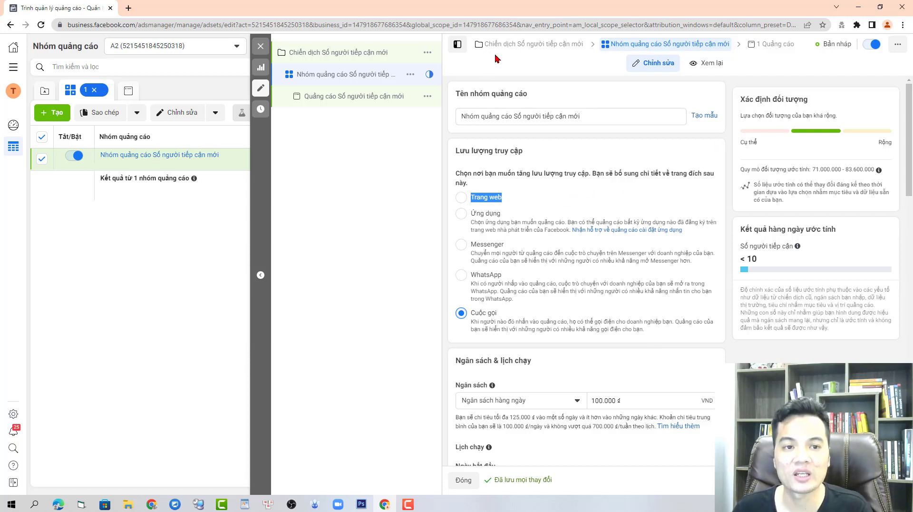
Change the campaign objective to Lượt tương tác (engagement) and accept the settings change
click(361, 52)
scroll(618, 290, down, 1)
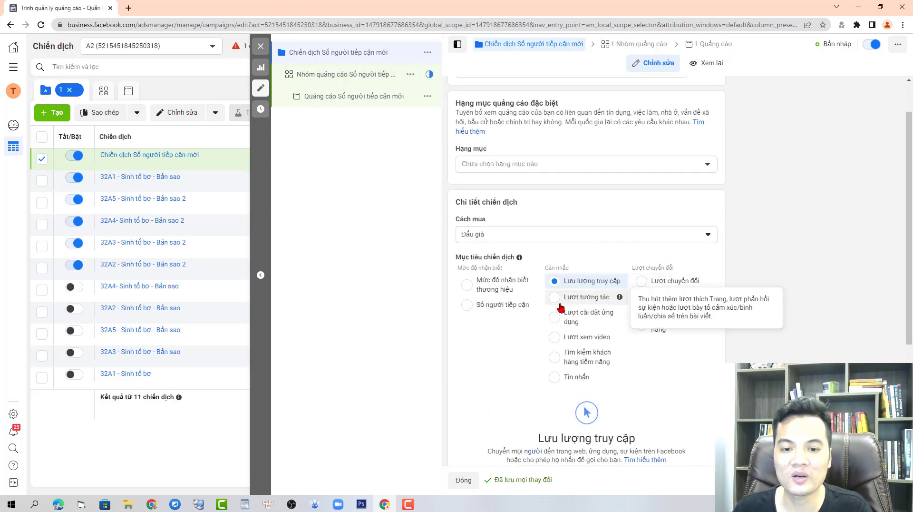
click(555, 297)
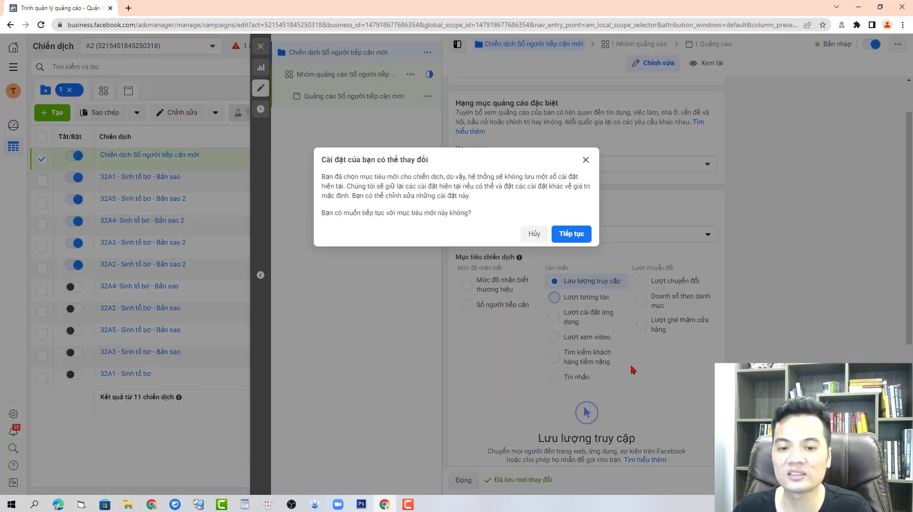
click(573, 239)
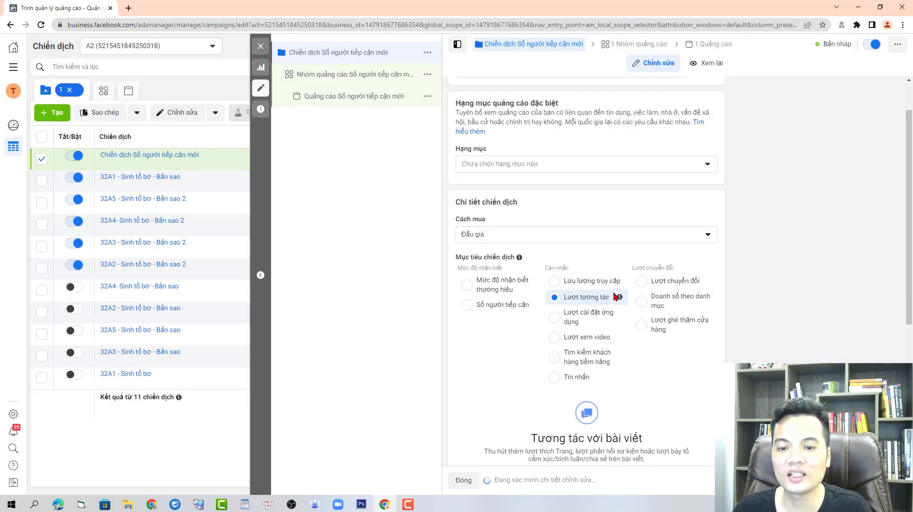
mouse_move(620, 299)
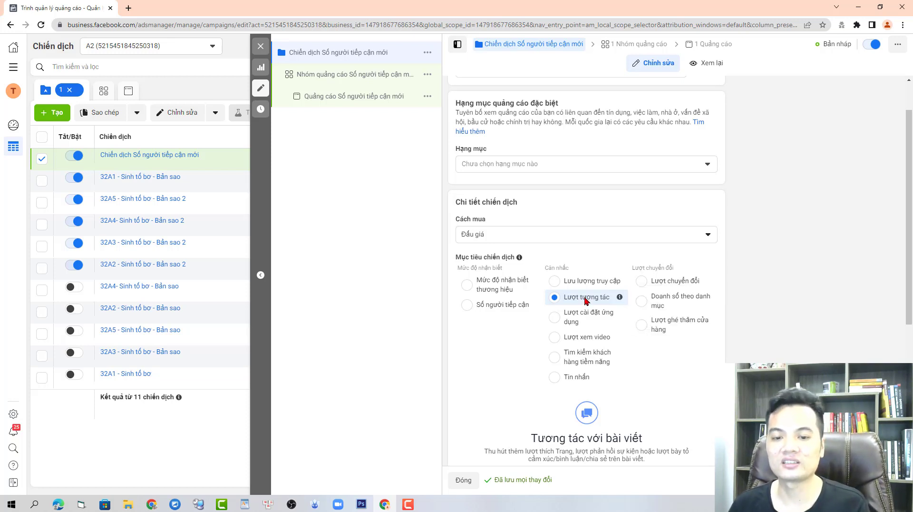
Change the campaign objective to Lượt cài đặt ứng dụng (app installs), accept the settings change and read the objective's description
click(559, 319)
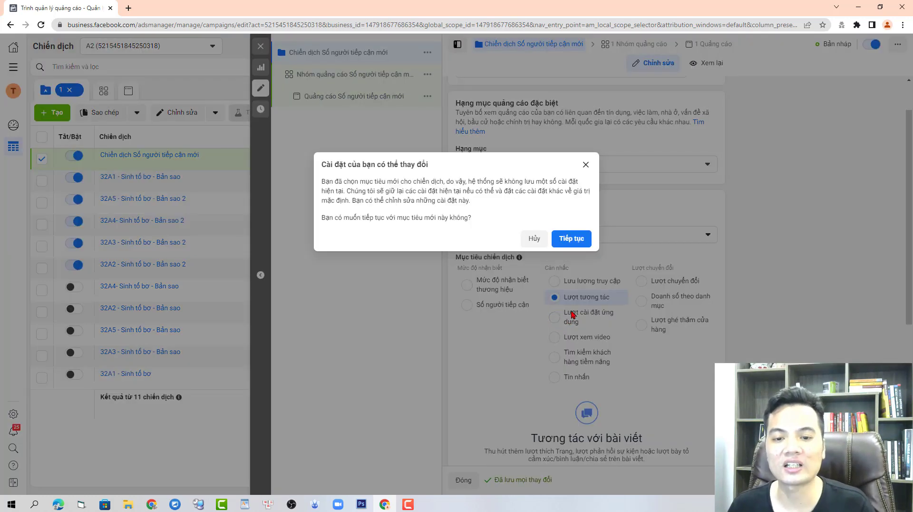
click(573, 241)
mouse_move(620, 318)
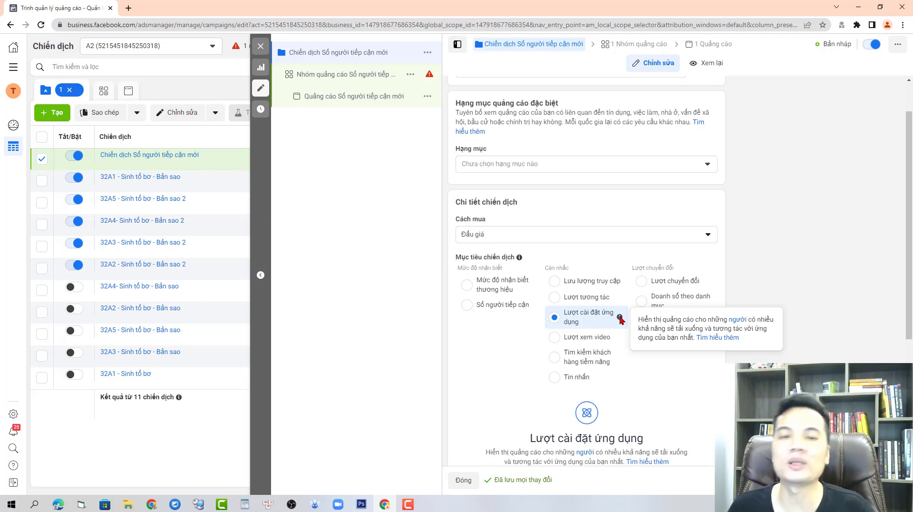
mouse_move(619, 359)
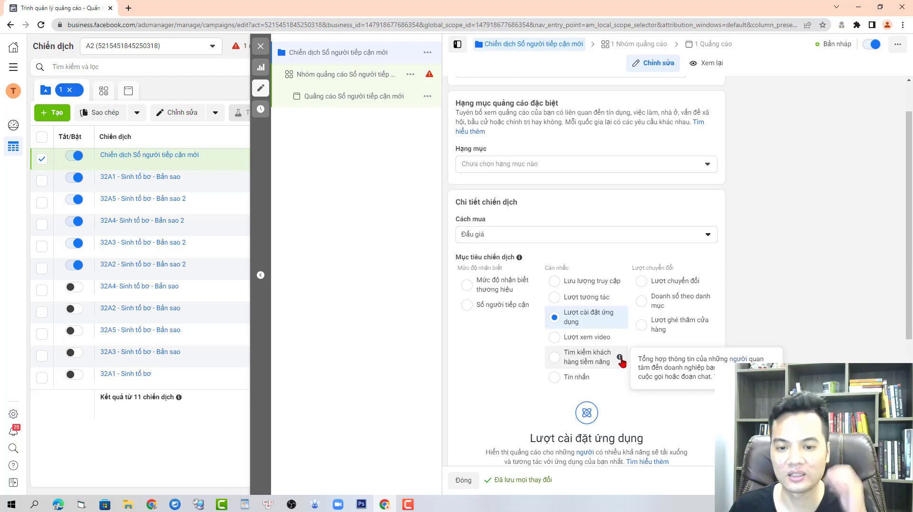
Change the campaign objective to Lượt xem video (video views) and accept the settings change
click(557, 338)
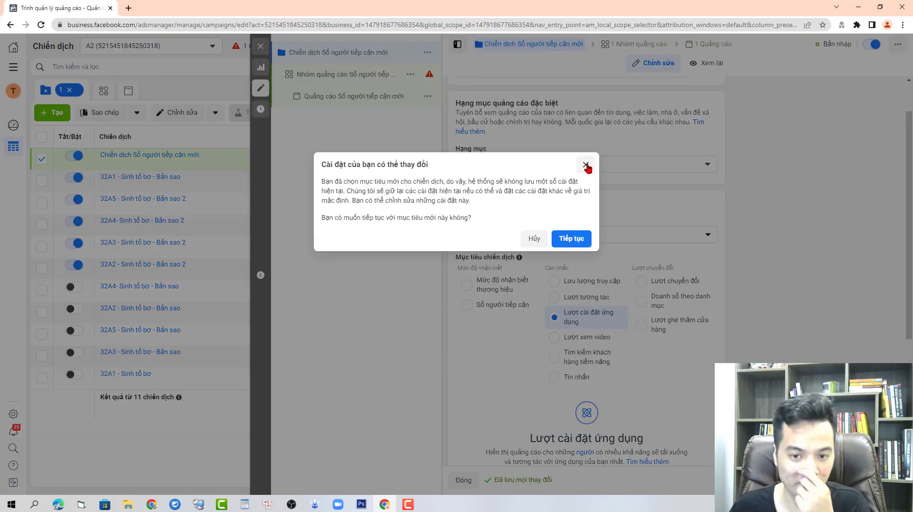
key(Return)
mouse_move(620, 338)
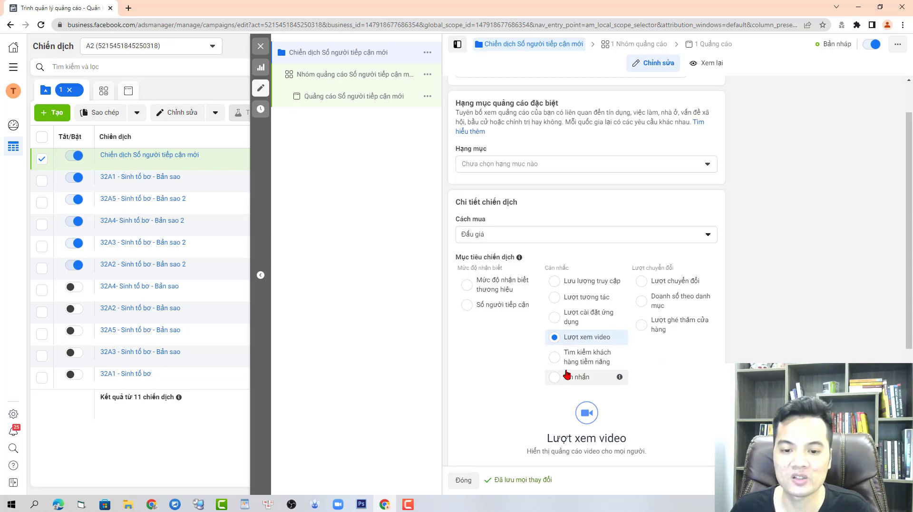
Change the campaign objective to Tìm kiếm khách hàng tiềm năng (lead generation), accept the settings change and read its description
click(562, 355)
click(571, 238)
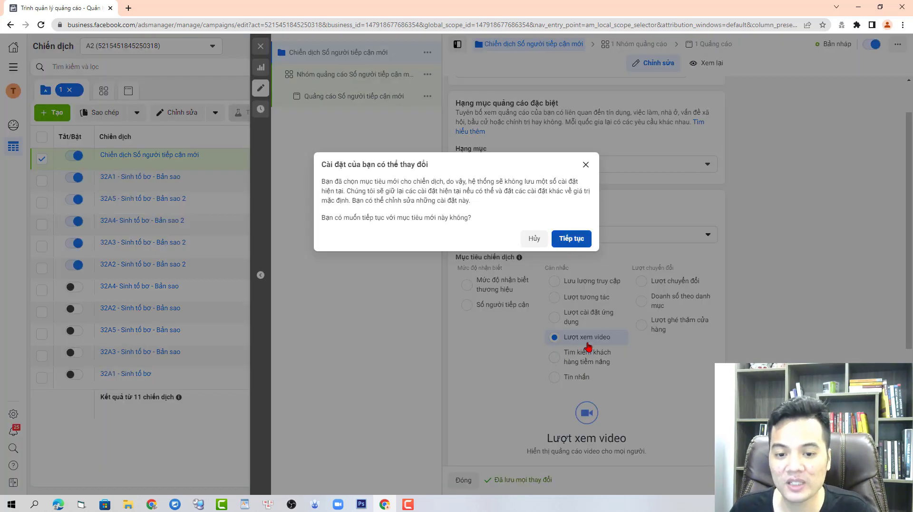
mouse_move(623, 359)
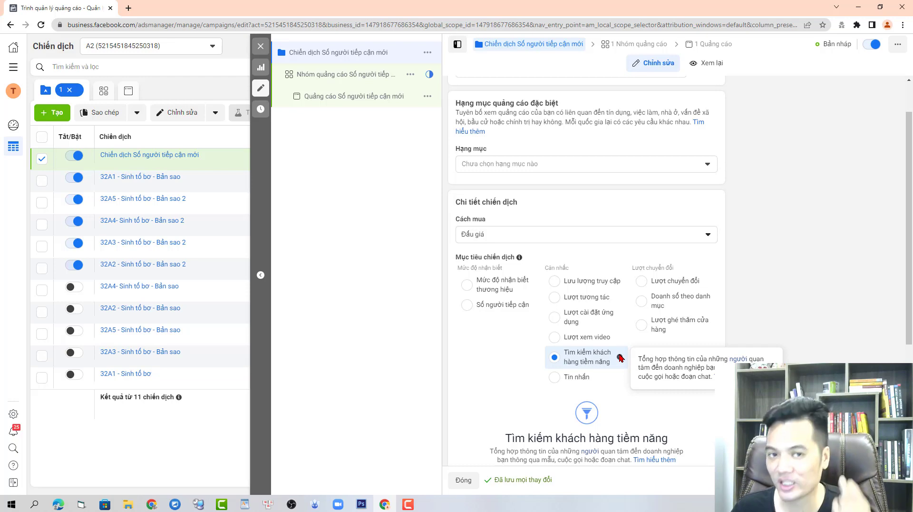
Try the Chat tự động lead method in the ad set and set the method to Cuộc gọi (calls)
click(636, 44)
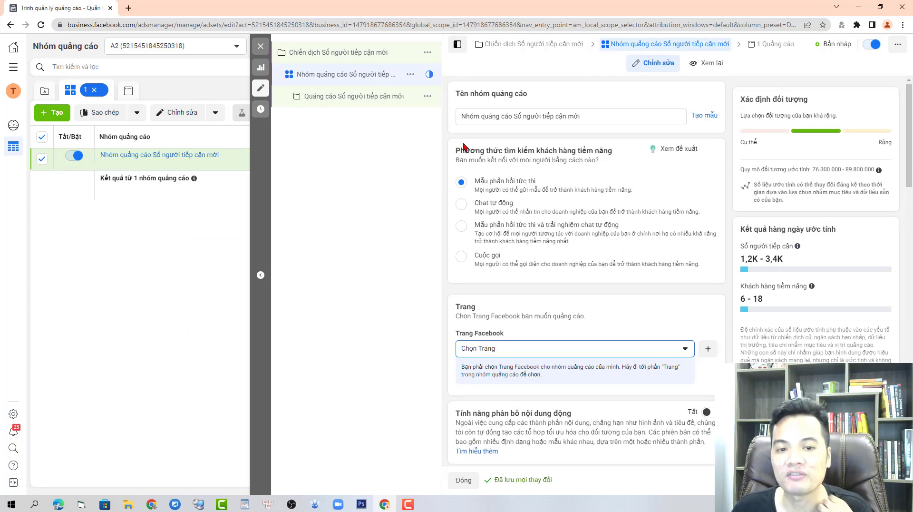
drag(475, 151, 582, 153)
click(645, 177)
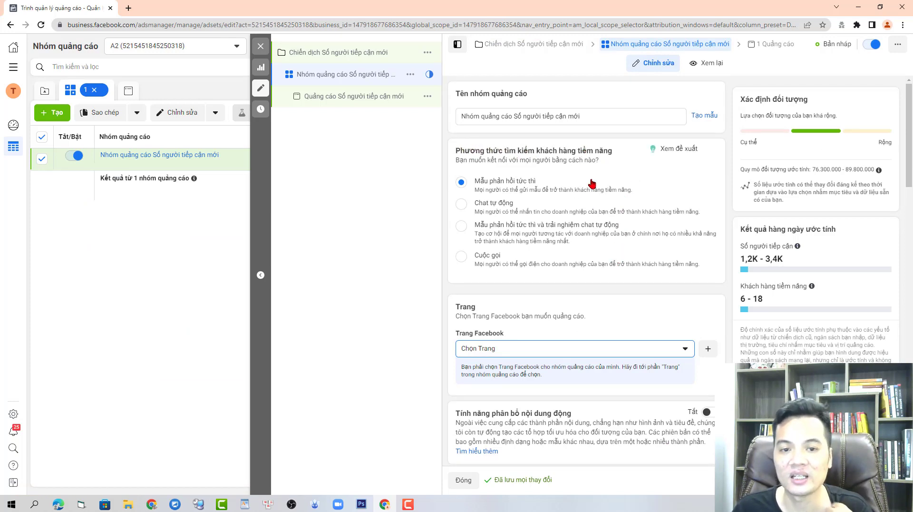
click(461, 206)
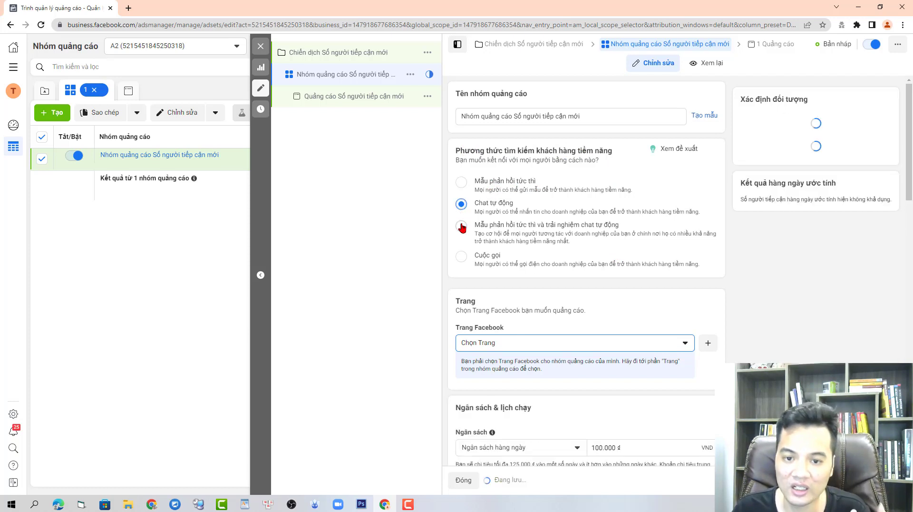
click(462, 256)
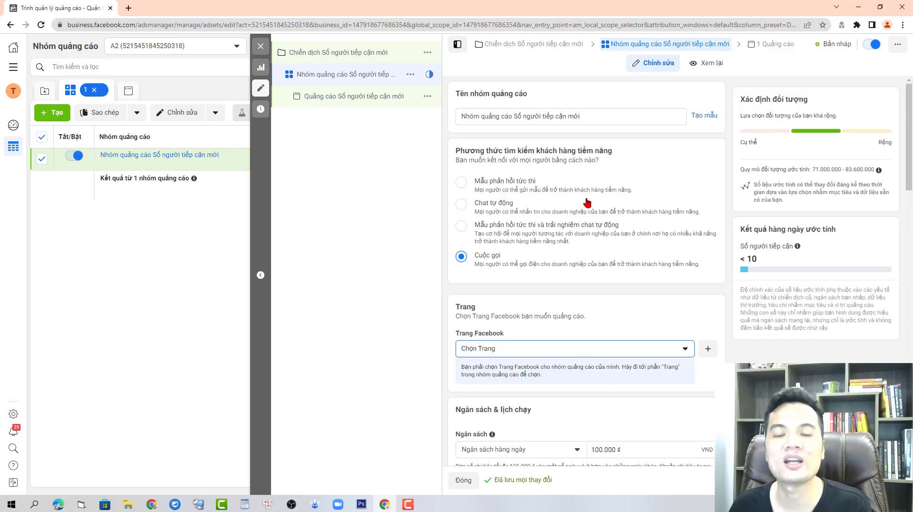
Change the campaign objective to Tin nhắn (messages), accept the settings change and read the objective's description
click(564, 47)
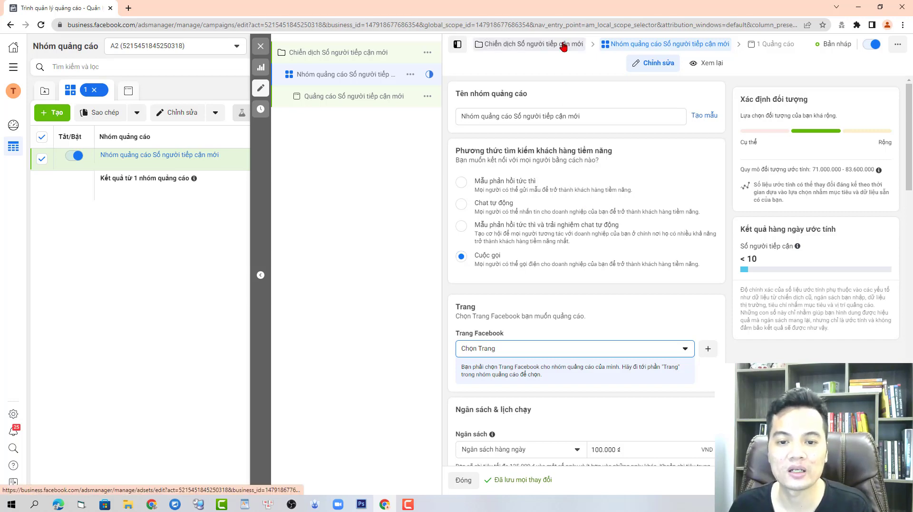
click(555, 425)
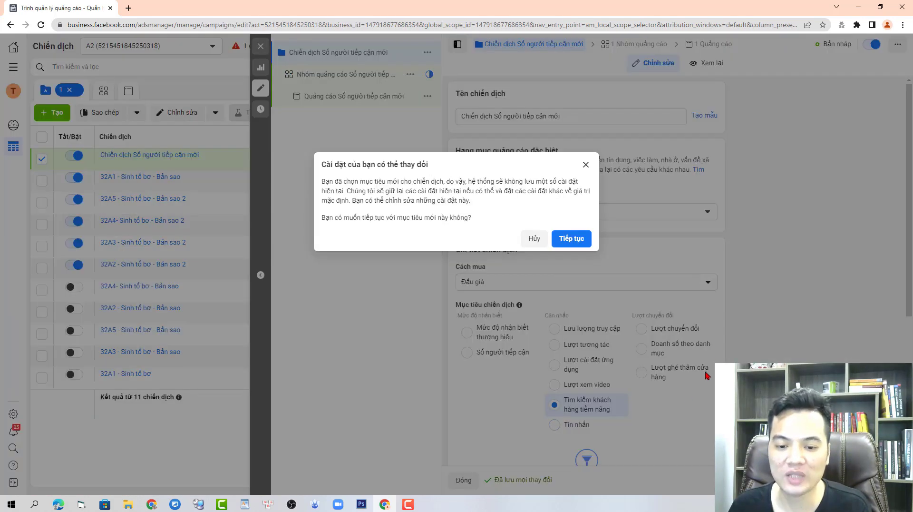
click(576, 240)
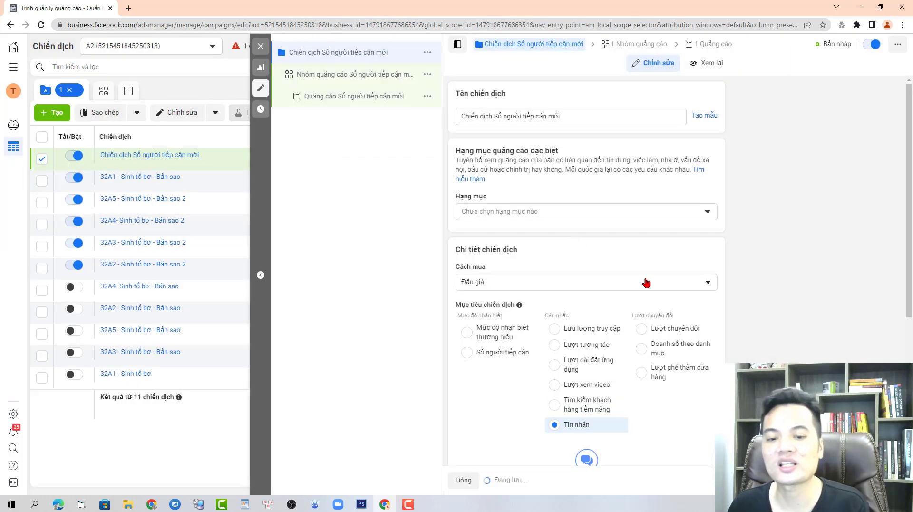
scroll(644, 281, down, 2)
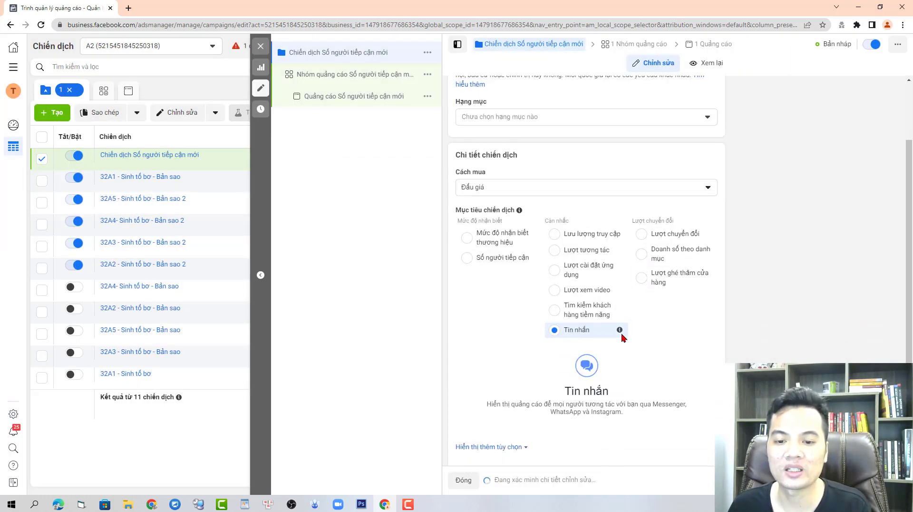
mouse_move(621, 331)
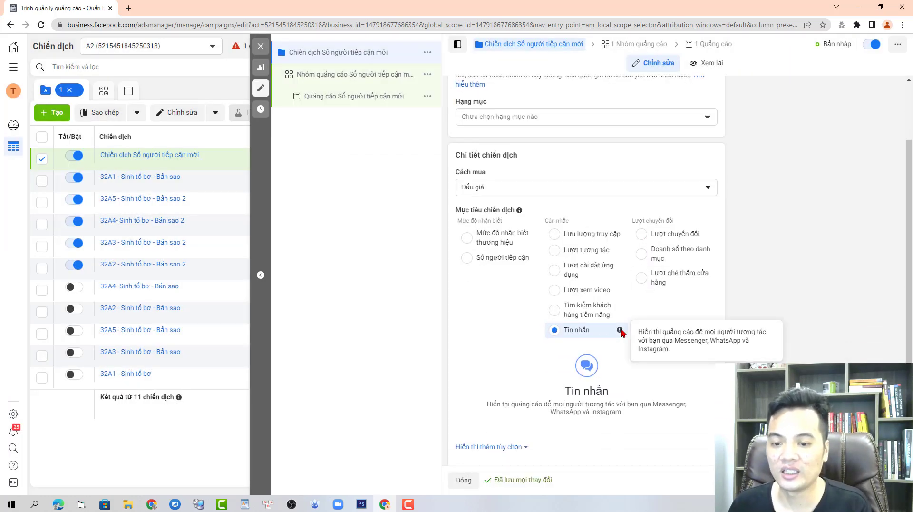
Review the messaging destination in the ad set and add WhatsApp and Instagram to the messaging apps
click(632, 46)
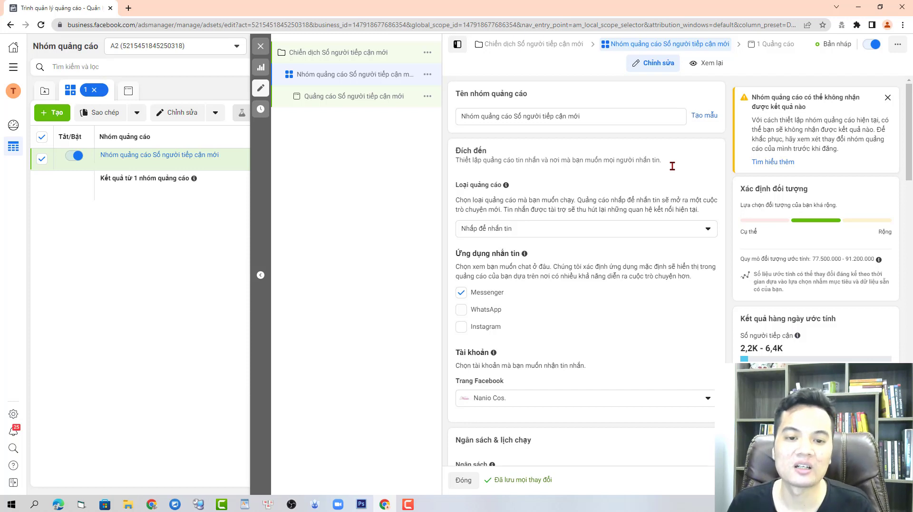
scroll(606, 171, down, 1)
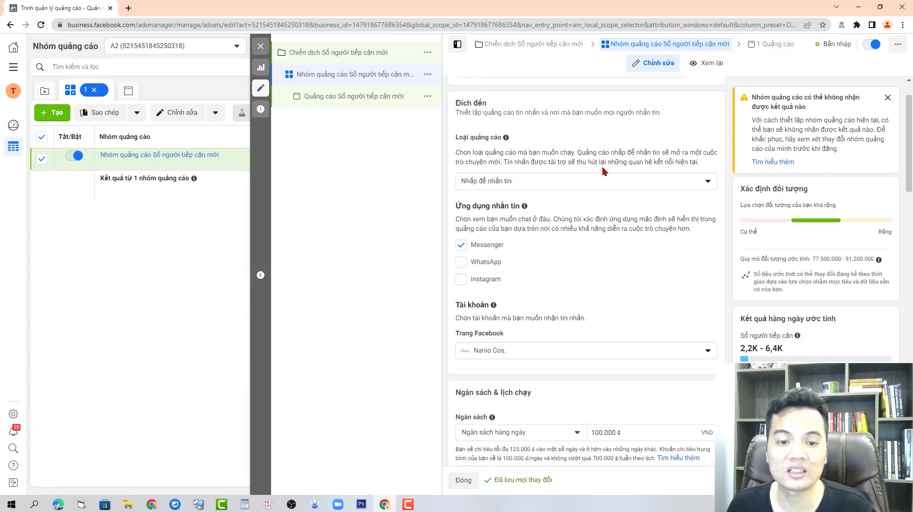
double_click(501, 205)
double_click(494, 245)
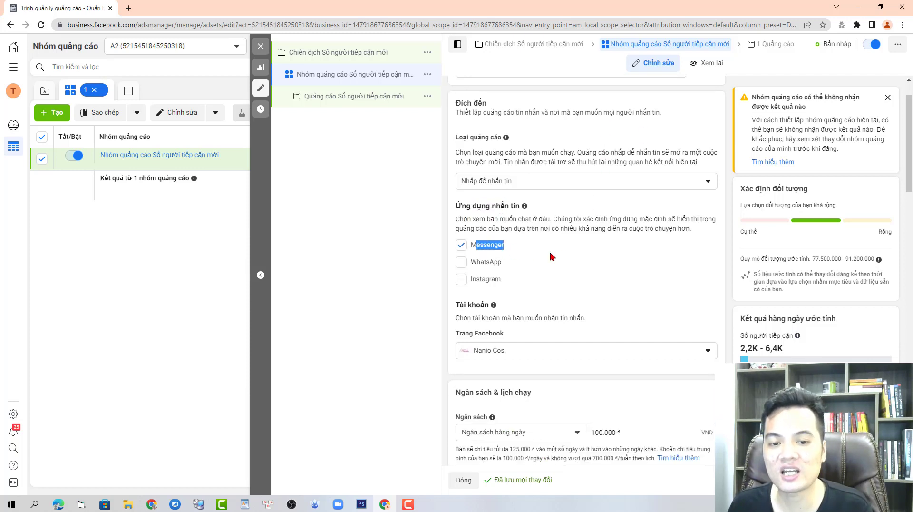
click(552, 256)
drag(507, 263, 470, 281)
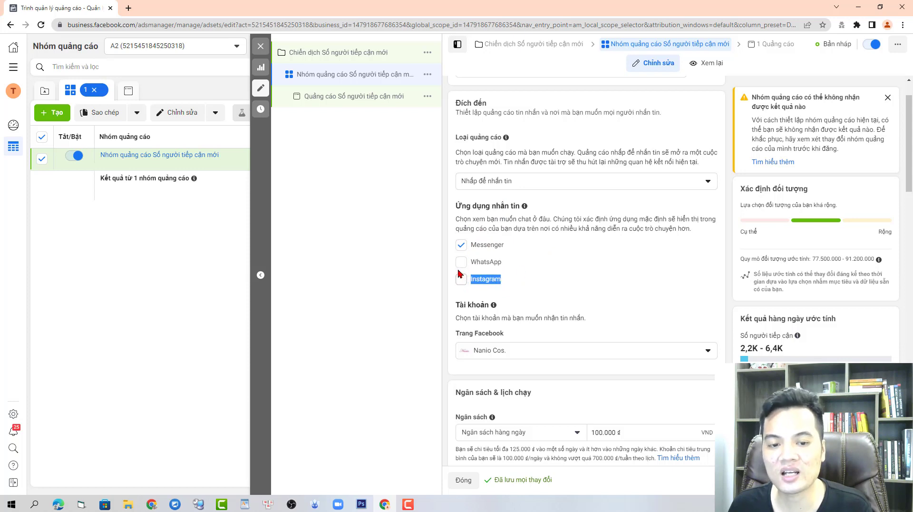
click(461, 281)
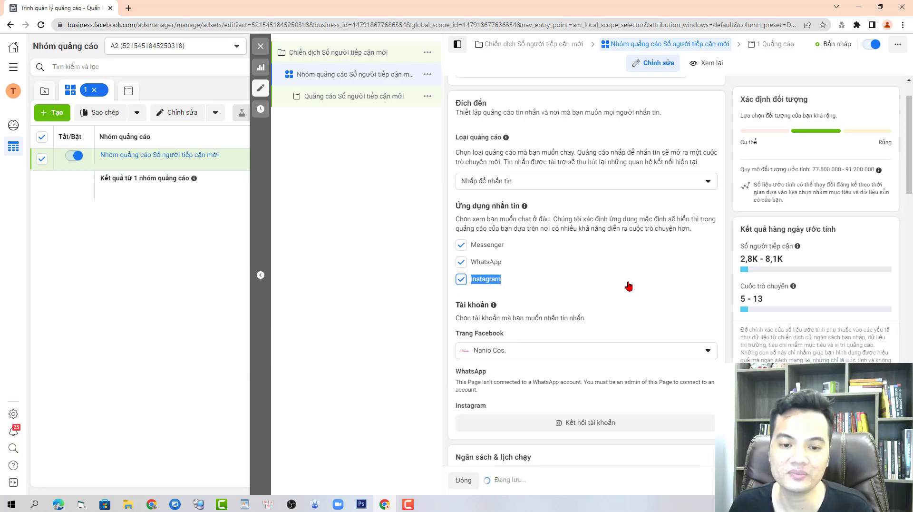
Switch Instagram off and on to compare the estimated results, and leave only WhatsApp as the messaging app
click(461, 280)
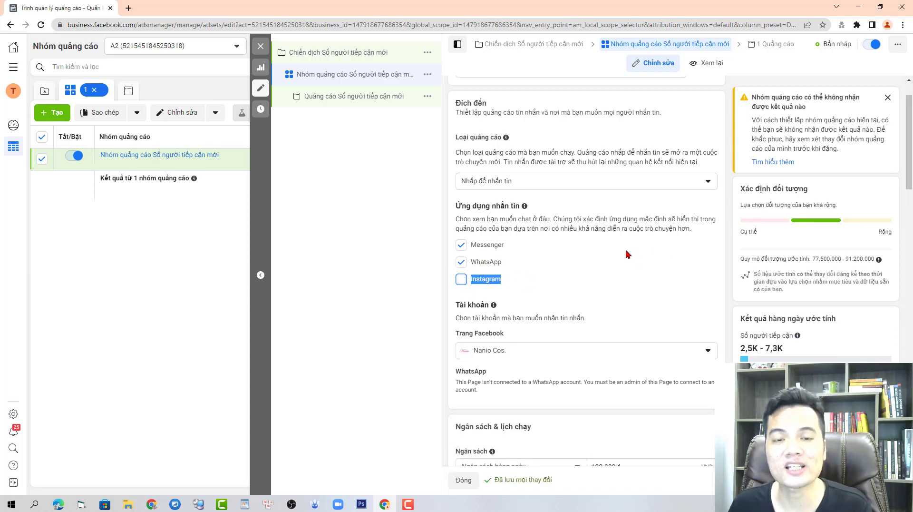
click(461, 280)
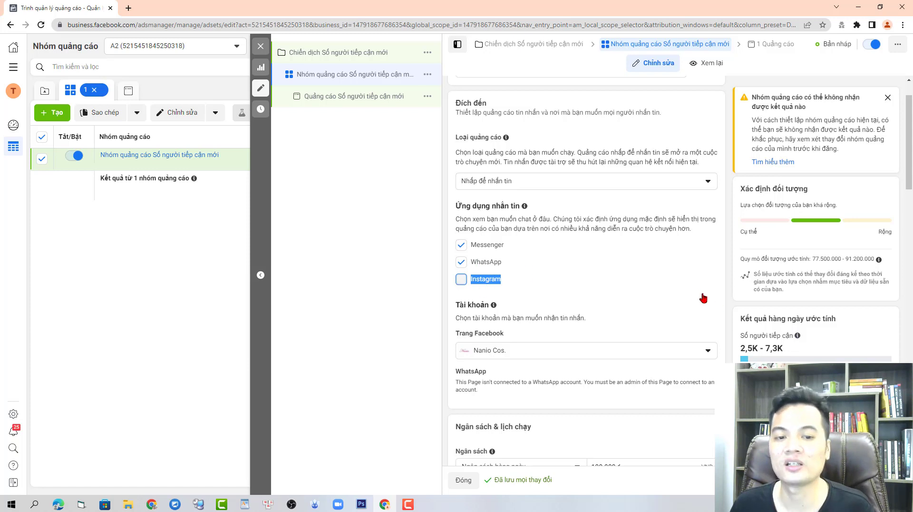
click(461, 279)
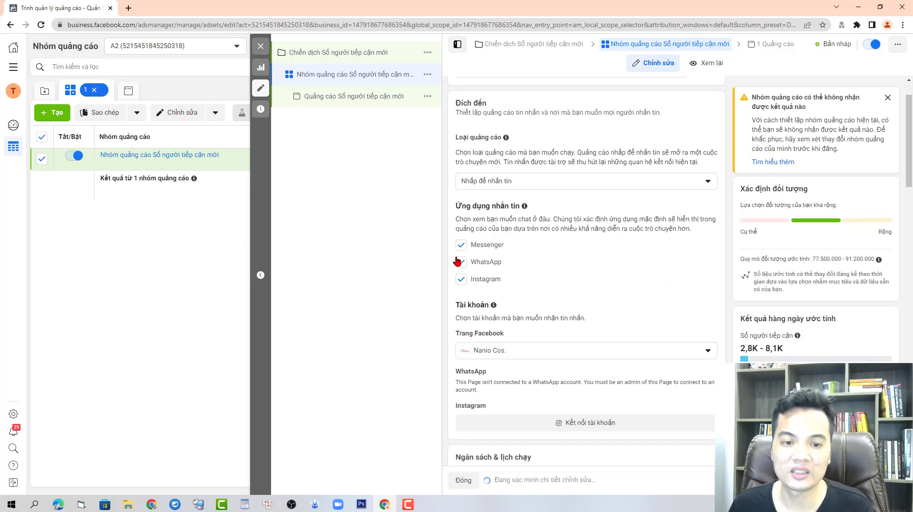
click(461, 245)
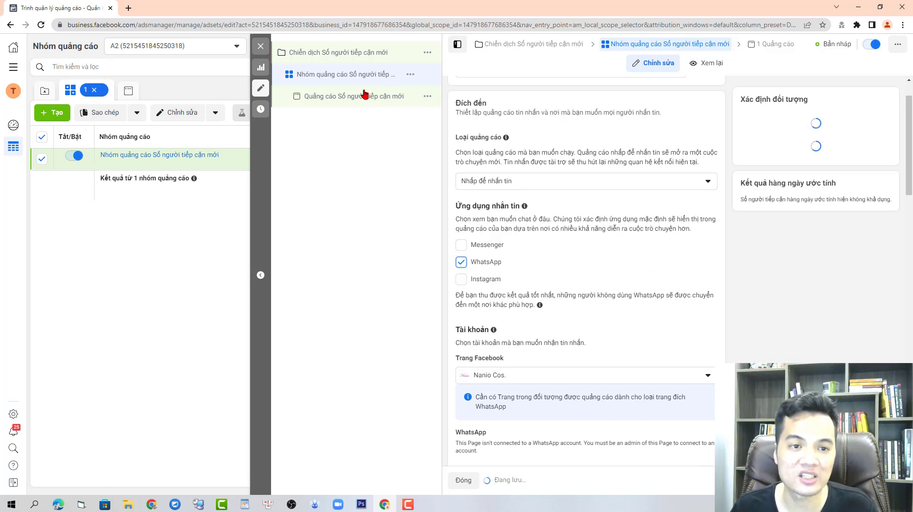
Change the campaign objective to Lượt chuyển đổi (conversions) and accept the settings change
click(364, 55)
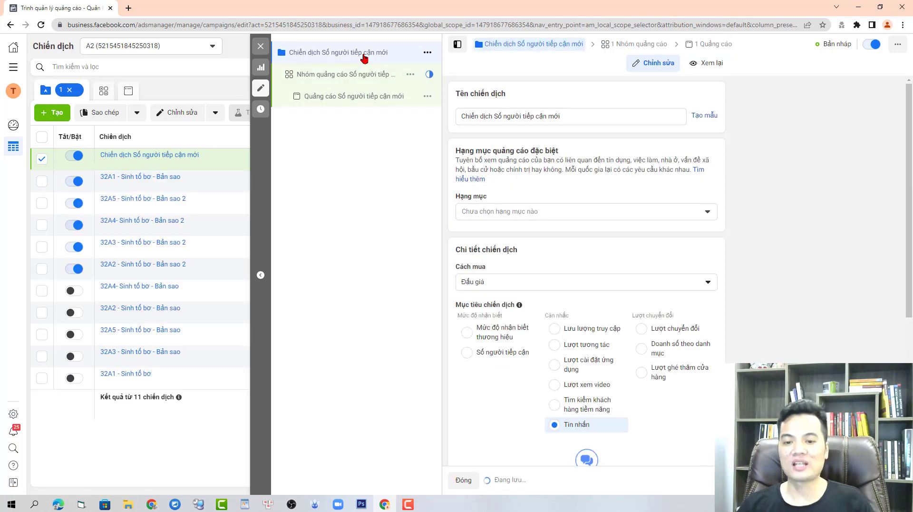
drag(683, 316, 633, 315)
click(641, 328)
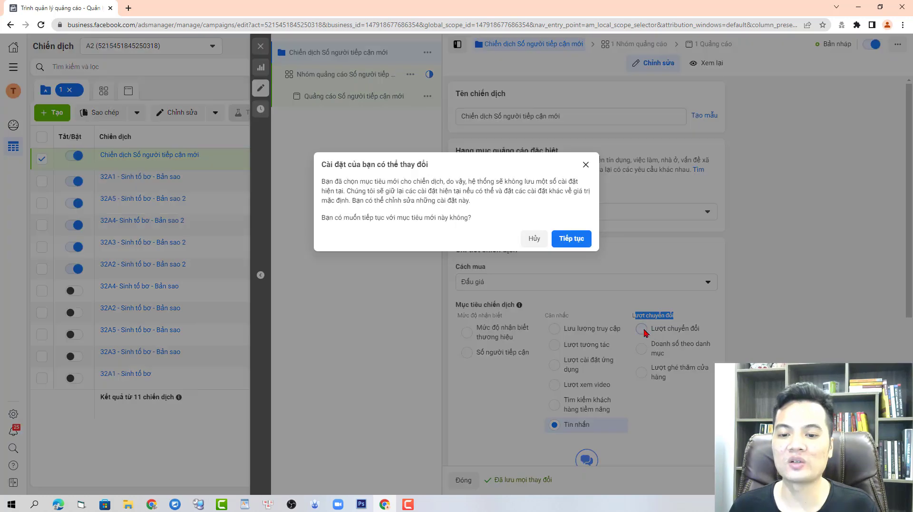
click(572, 239)
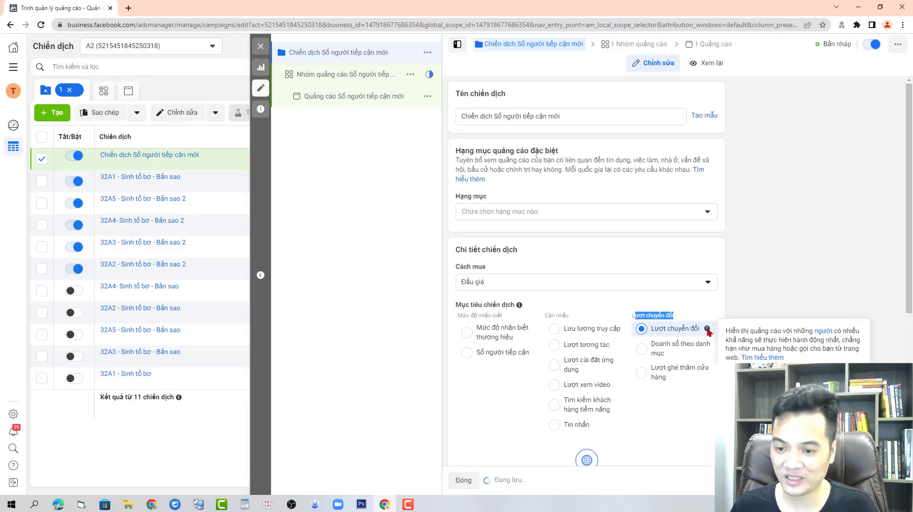
Compare the Trang web, Ứng dụng and Trang web và ứng dụng conversion locations in the ad set, select Ứng dụng and return to the campaign
click(621, 47)
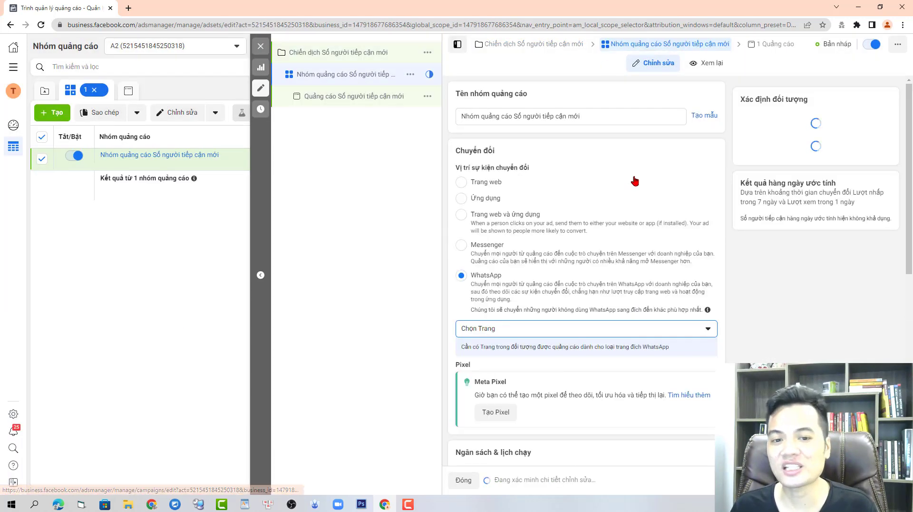
click(461, 182)
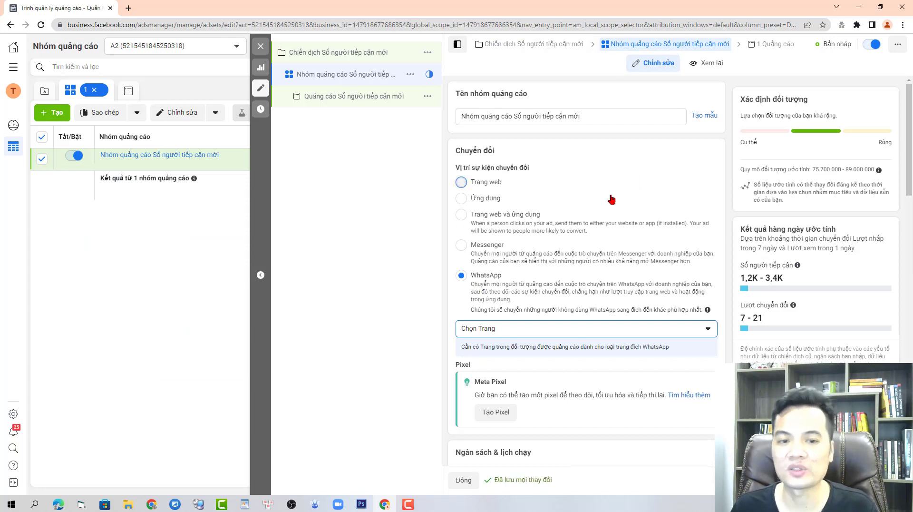
click(461, 198)
click(462, 214)
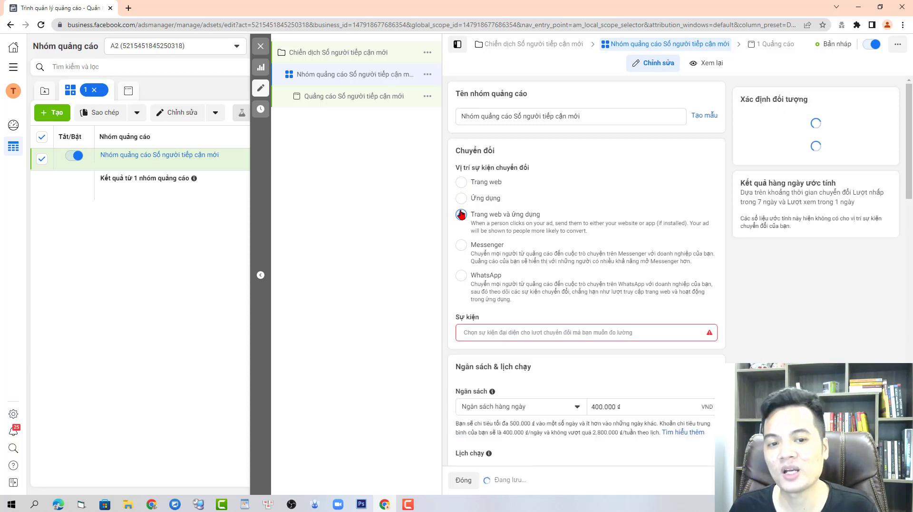
click(461, 182)
click(461, 199)
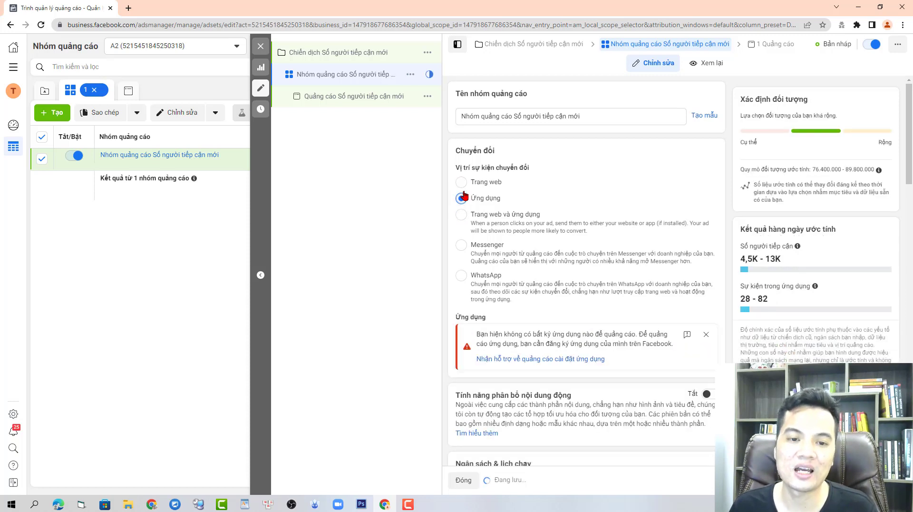
click(461, 183)
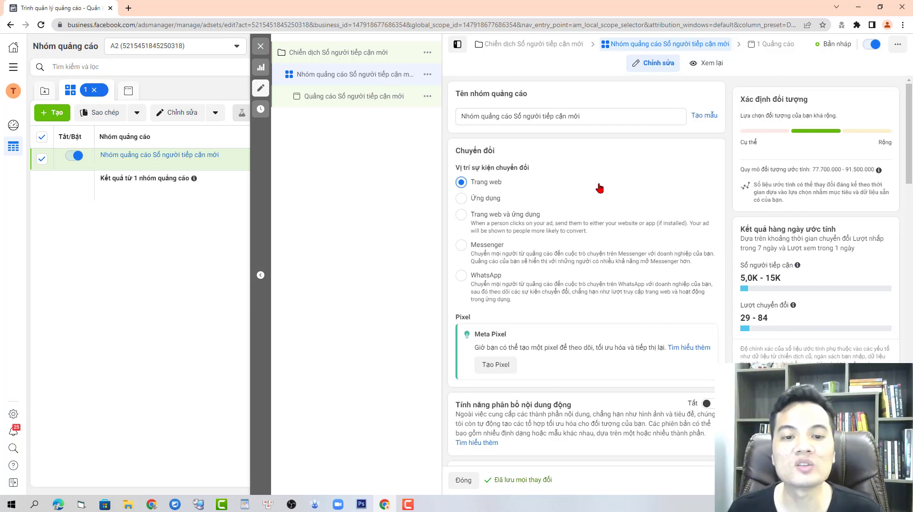
click(461, 197)
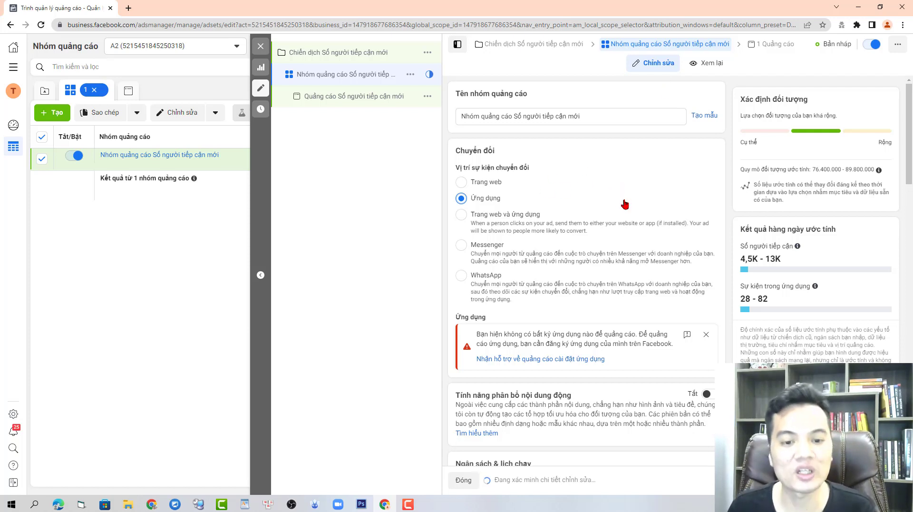
click(371, 58)
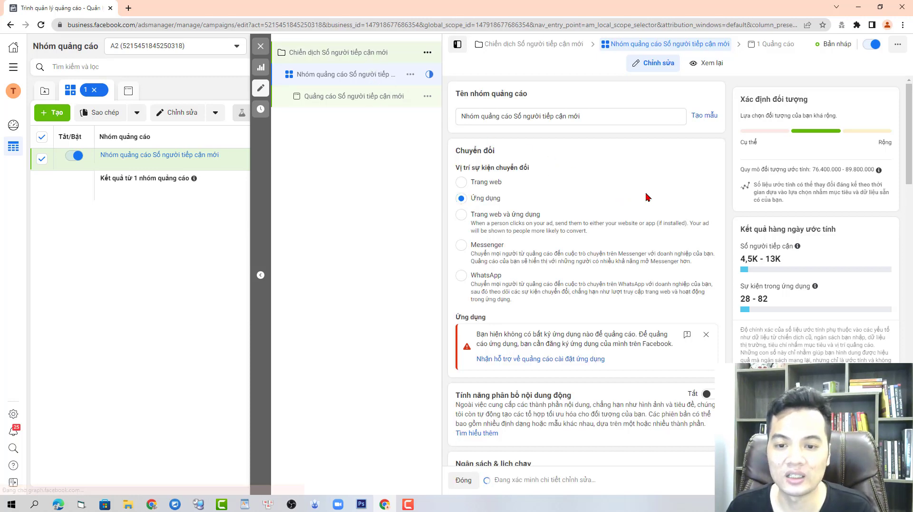
click(640, 352)
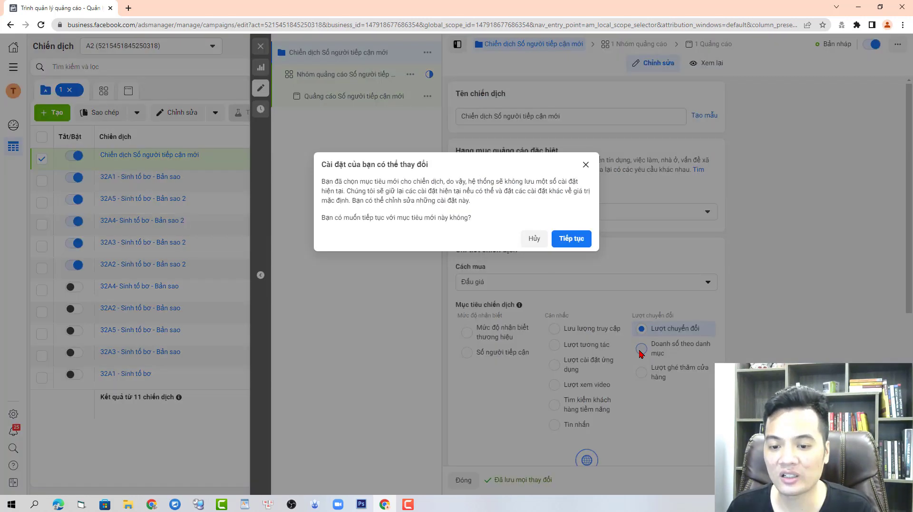
click(586, 164)
click(647, 375)
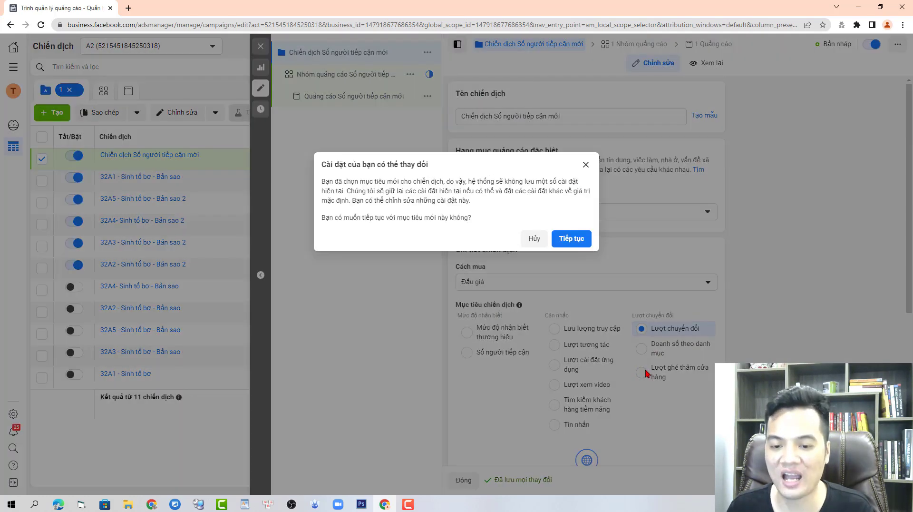
click(586, 164)
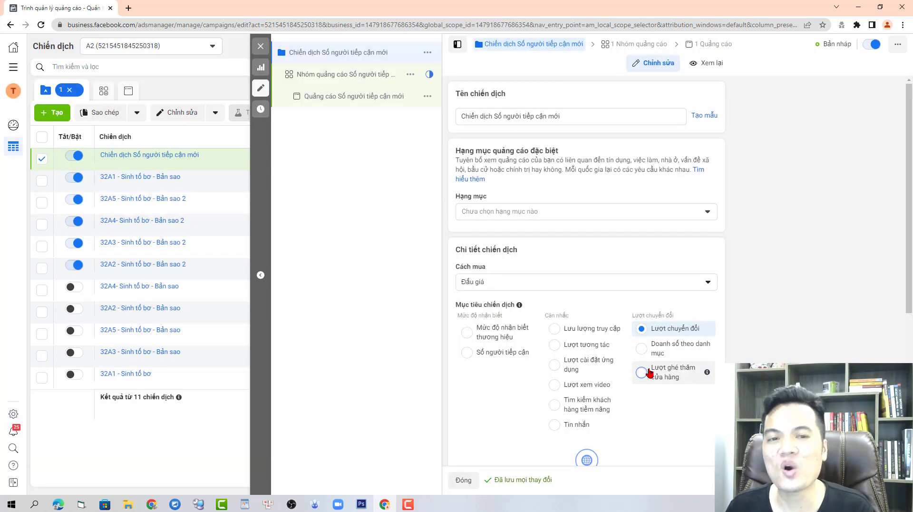
scroll(675, 365, down, 1)
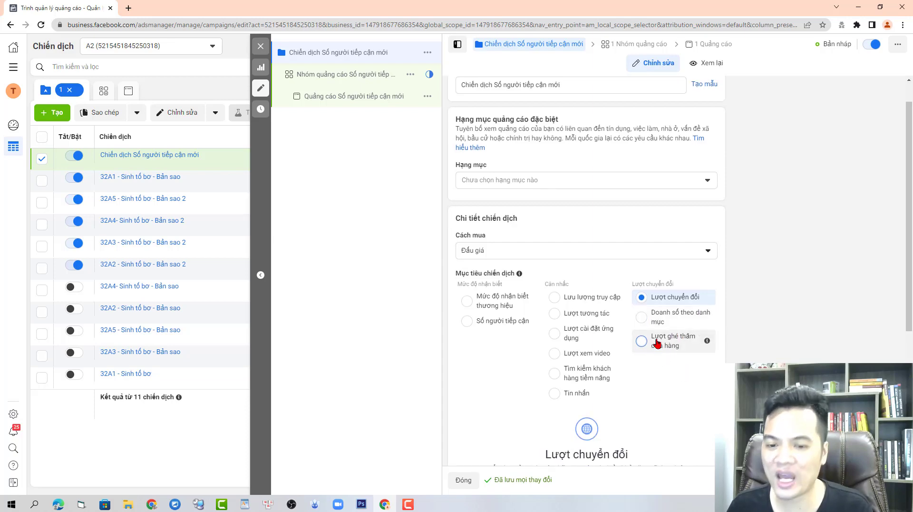
click(642, 323)
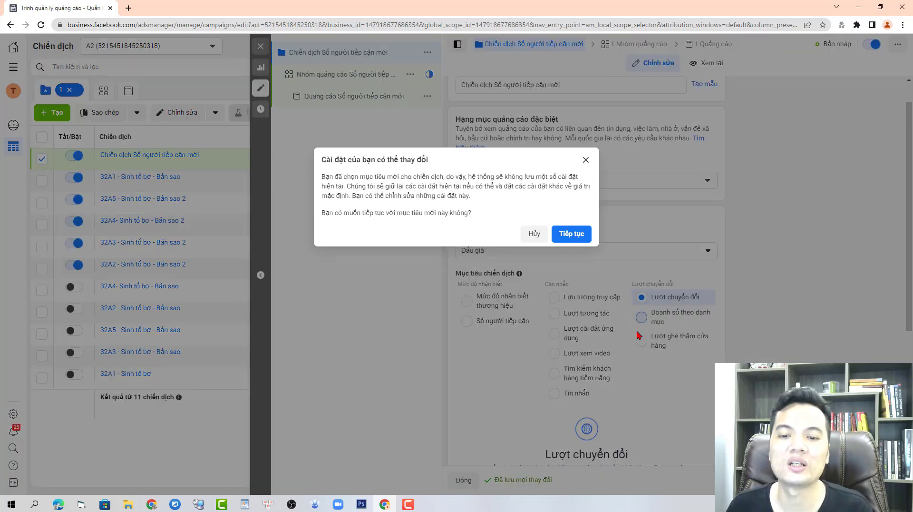
click(588, 163)
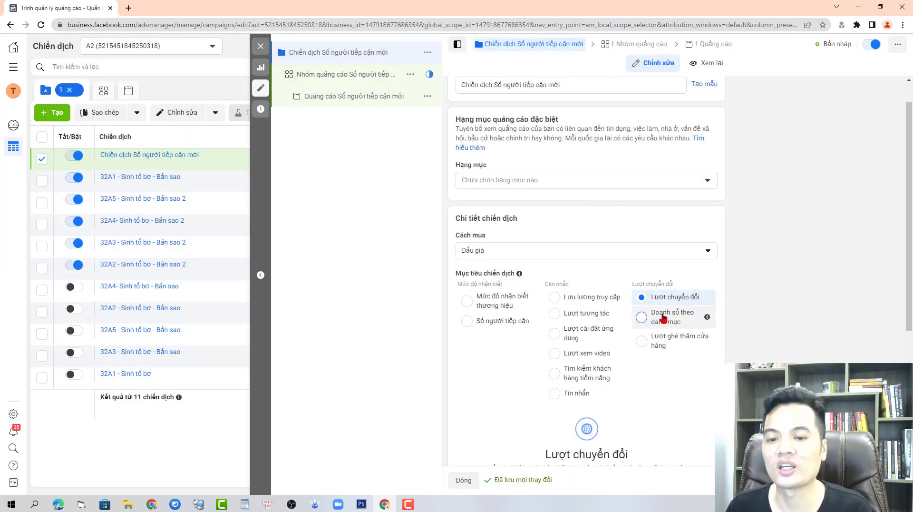
Change the campaign objective to Doanh số theo danh mục, accept the settings change and check the catalogue notice in the ad set
mouse_move(710, 322)
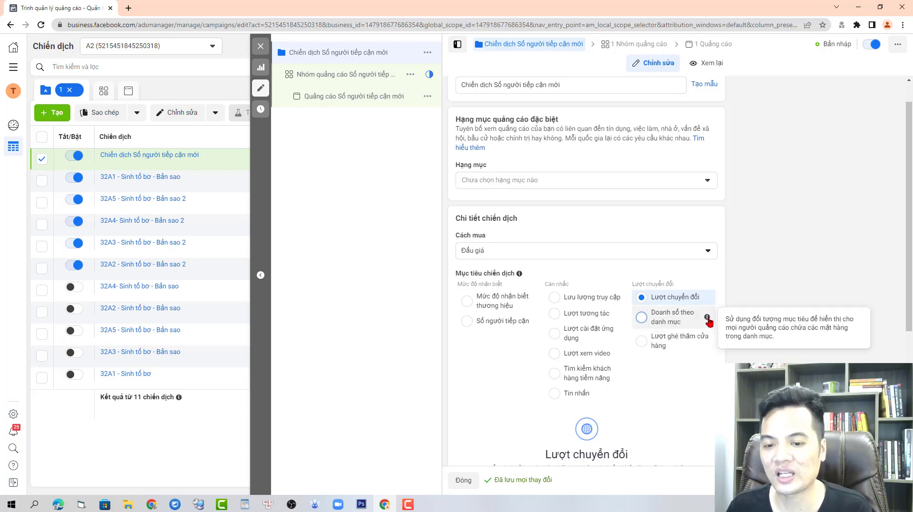
click(641, 319)
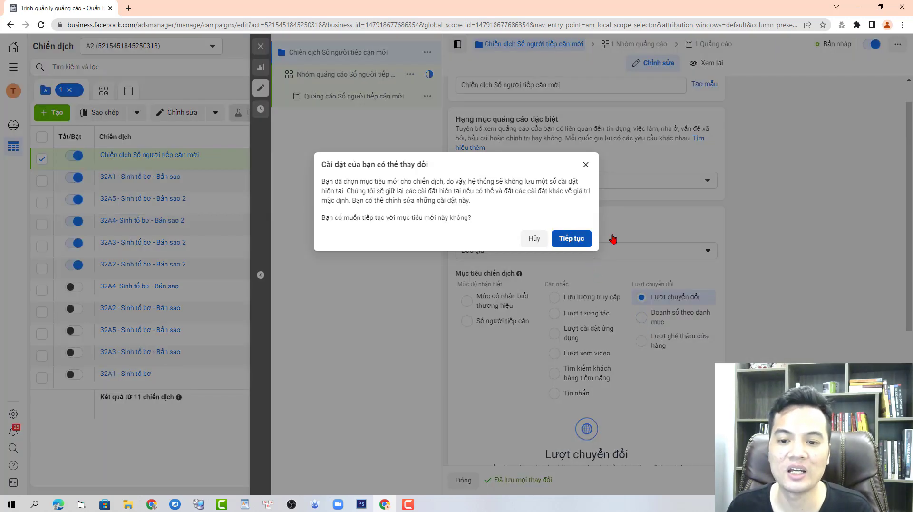
click(571, 238)
click(618, 45)
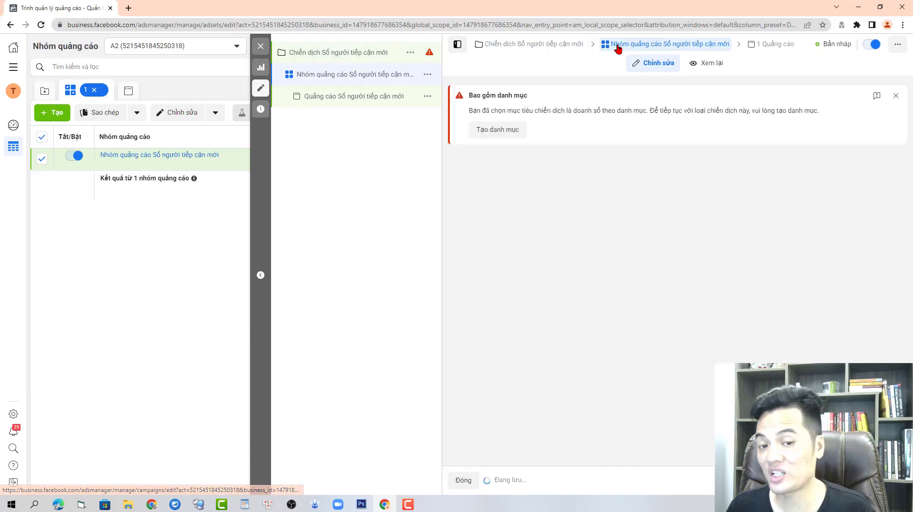
click(895, 96)
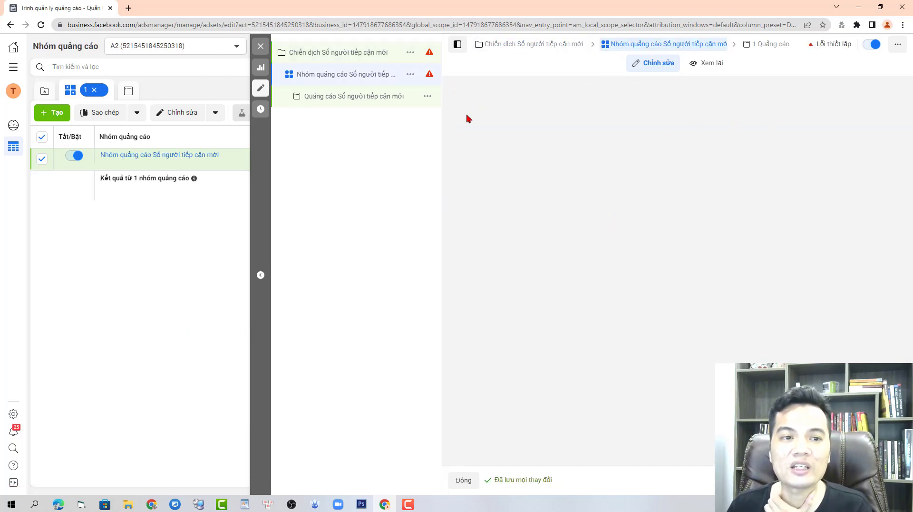
Change the campaign objective to Lượt ghé thăm cửa hàng, accept the settings change and open the ad set
click(543, 44)
click(642, 373)
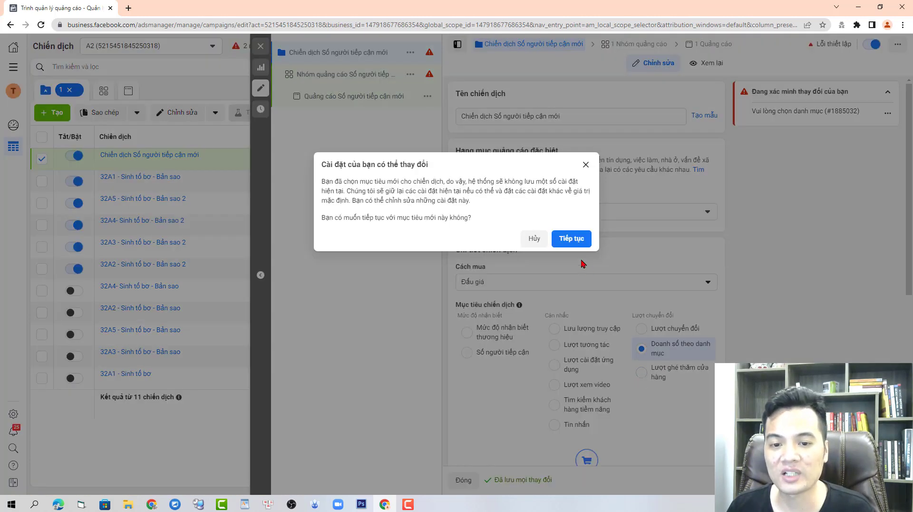
click(578, 239)
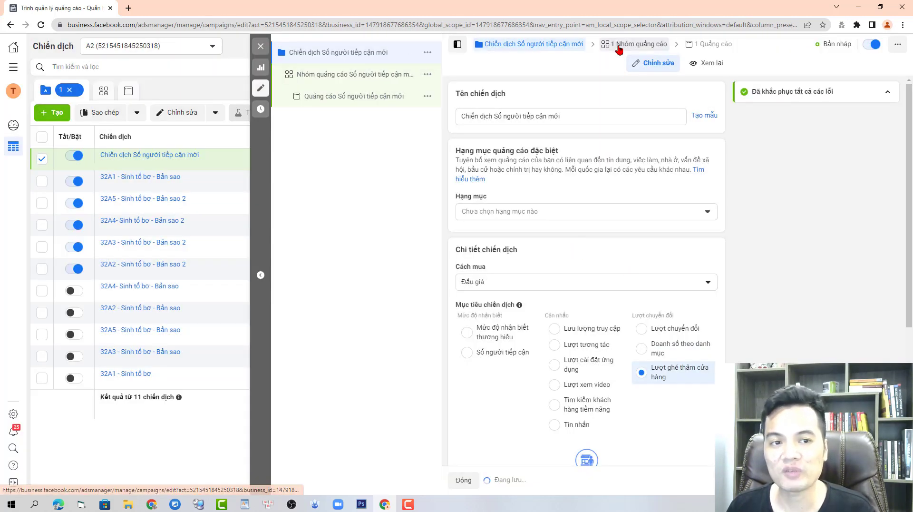
click(404, 77)
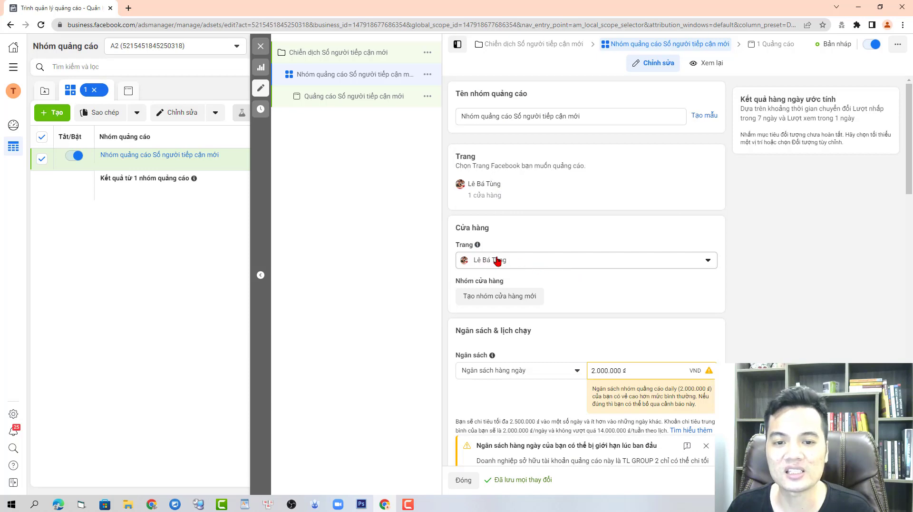
Look at the dialog for creating a new store group in the ad set's Cửa hàng section and close it without adding stores
scroll(504, 273, down, 1)
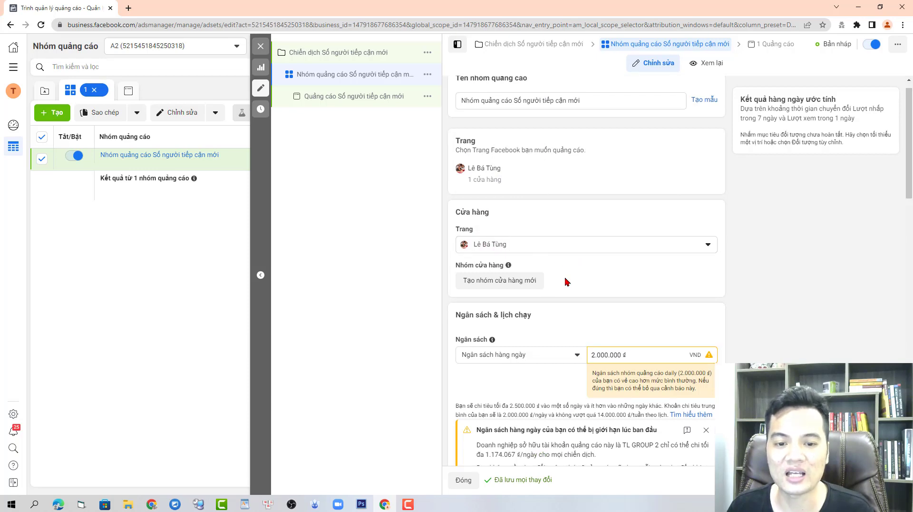
click(488, 285)
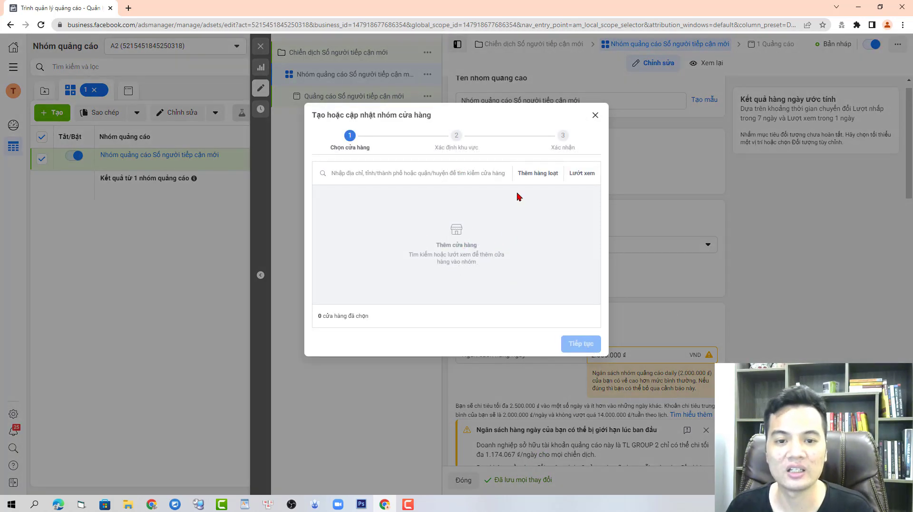
click(595, 115)
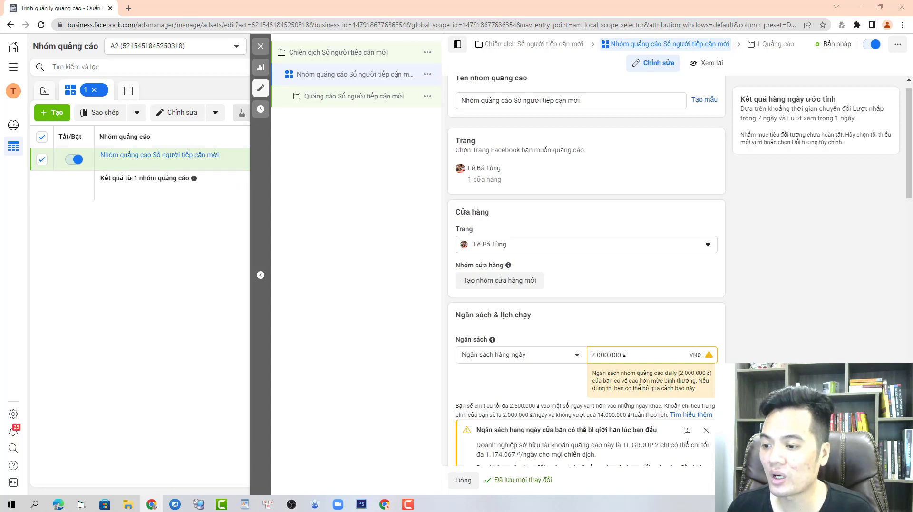
Switch to the browser window with the Facebook home feed, maximise it and close the open chat
key(alt+Tab)
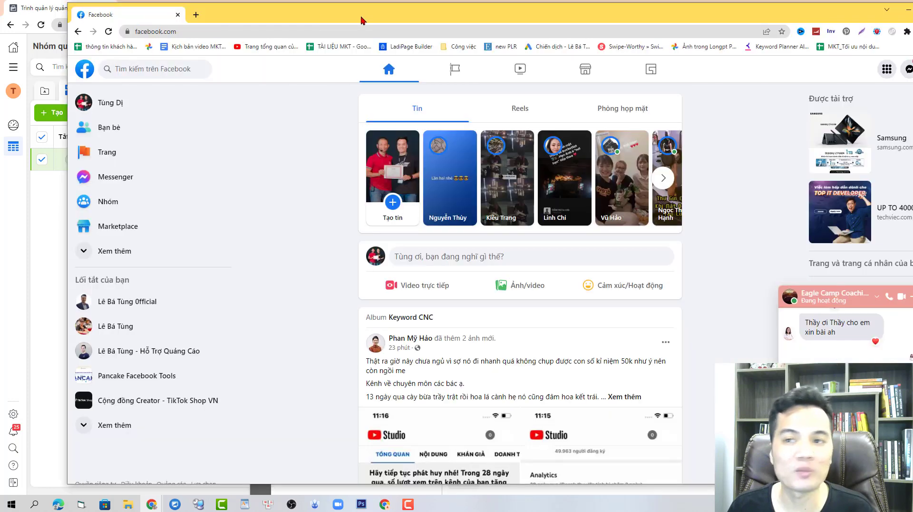
click(881, 9)
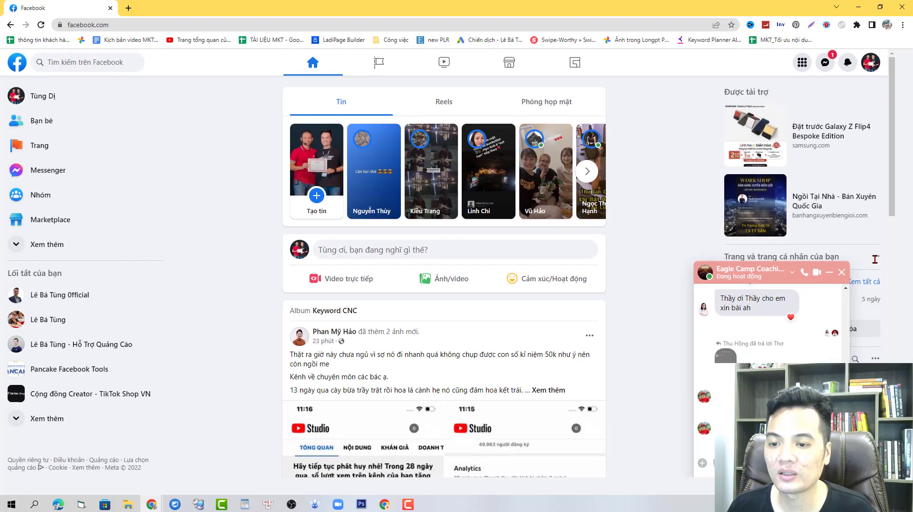
click(859, 291)
Search Facebook for "cellphone" and choose the cellphones.com.vn suggestion
click(116, 66)
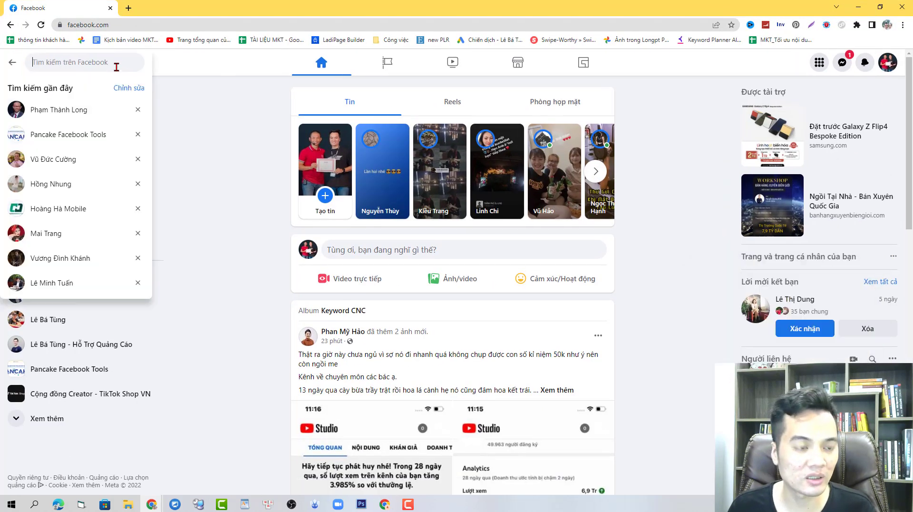
text(c)
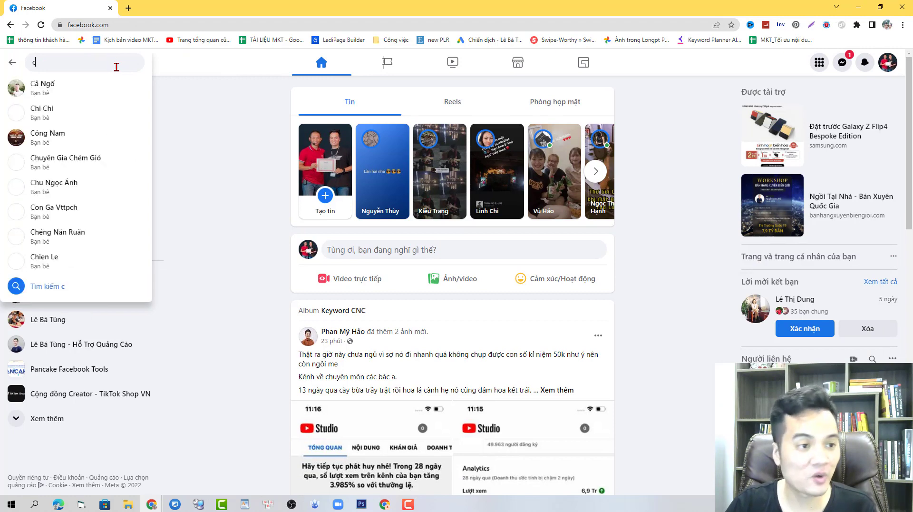
text(el)
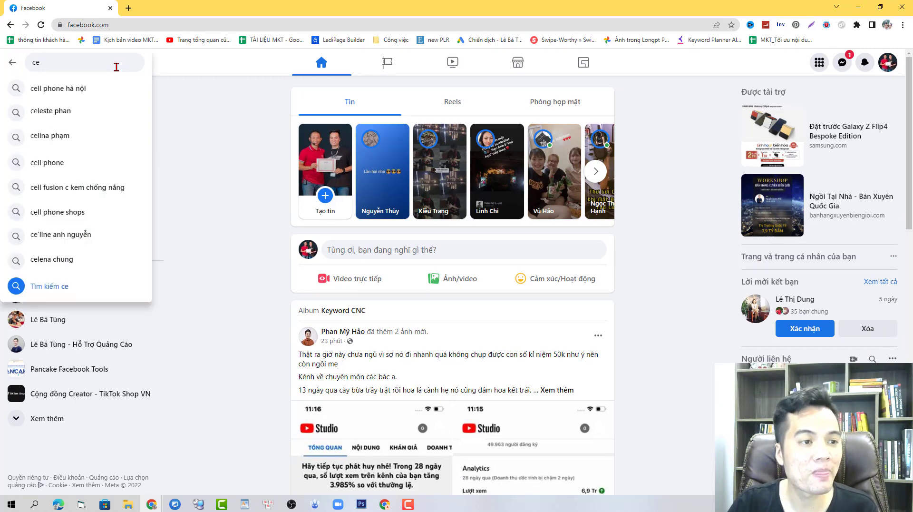
key(BackSpace)
key(BackSpace)
text(e)
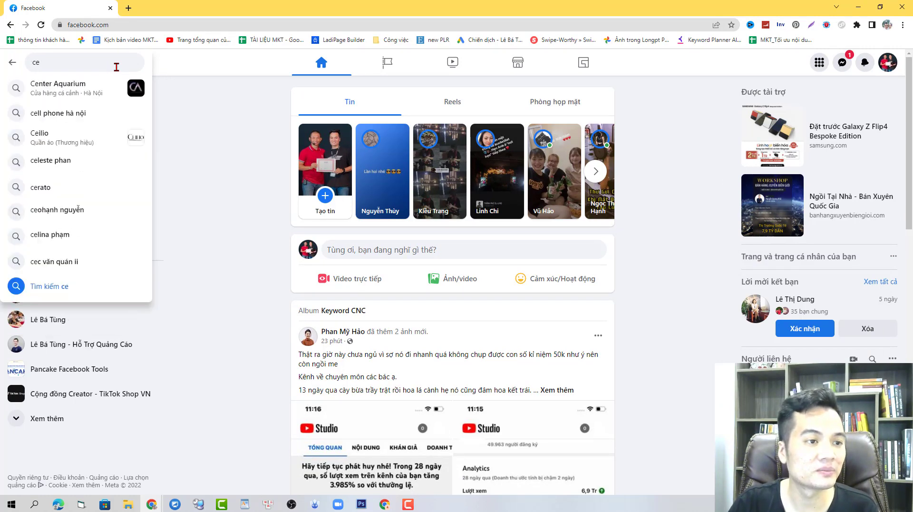
text(l)
key(Down)
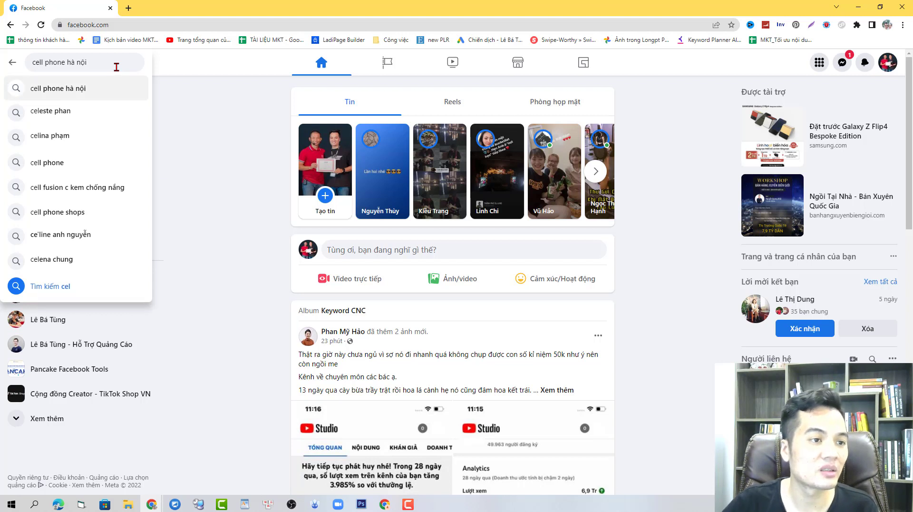
key(Up)
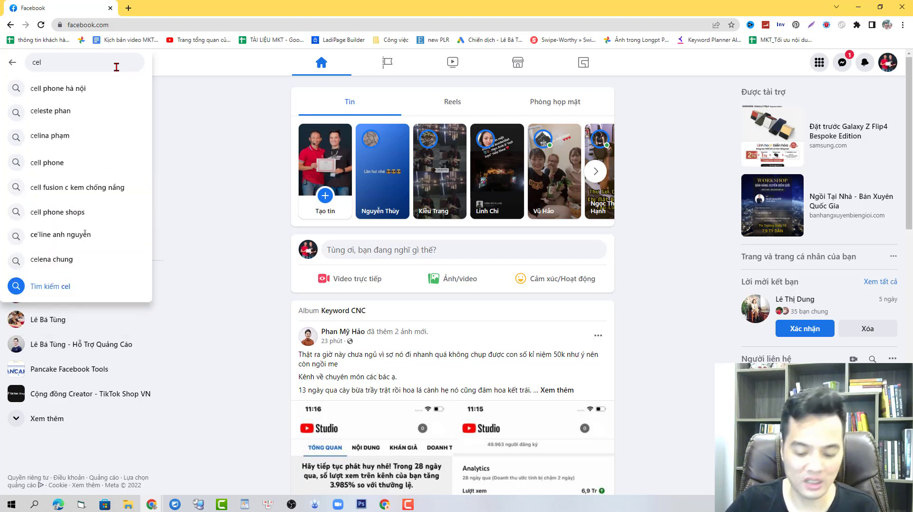
text(lphone)
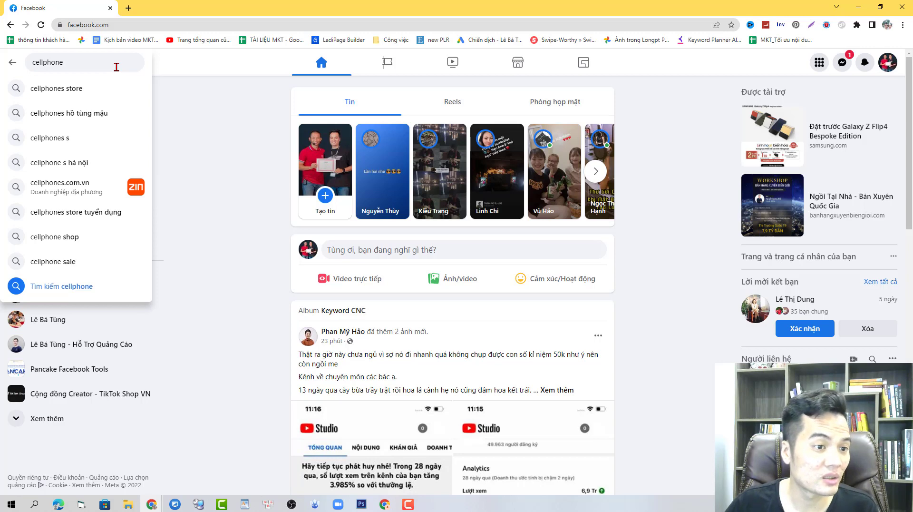
click(55, 195)
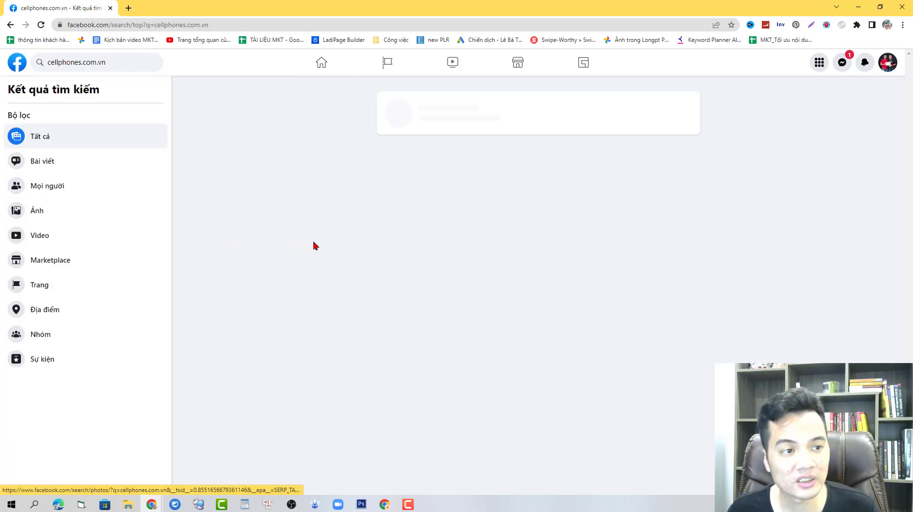
Open the cellphones.com.vn page from the search results and look through its introduction and photos
click(448, 108)
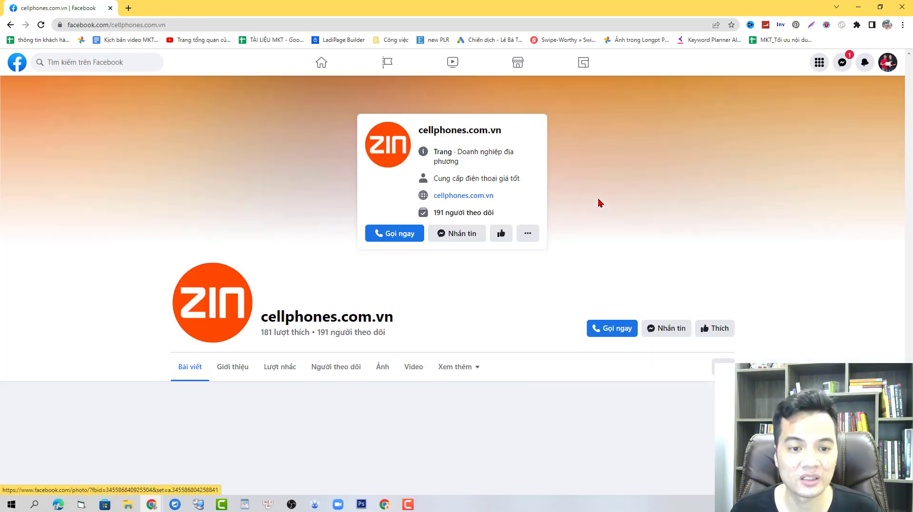
scroll(489, 266, down, 5)
scroll(487, 256, down, 1)
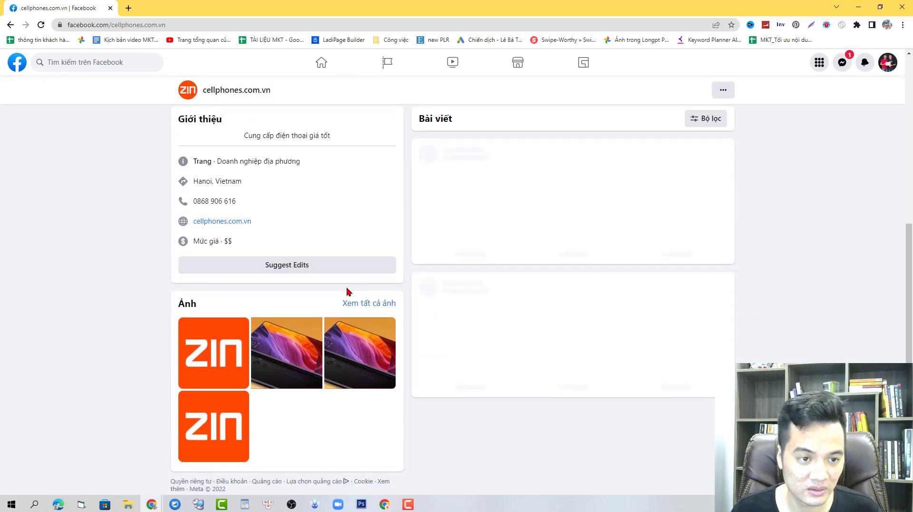
scroll(346, 292, up, 5)
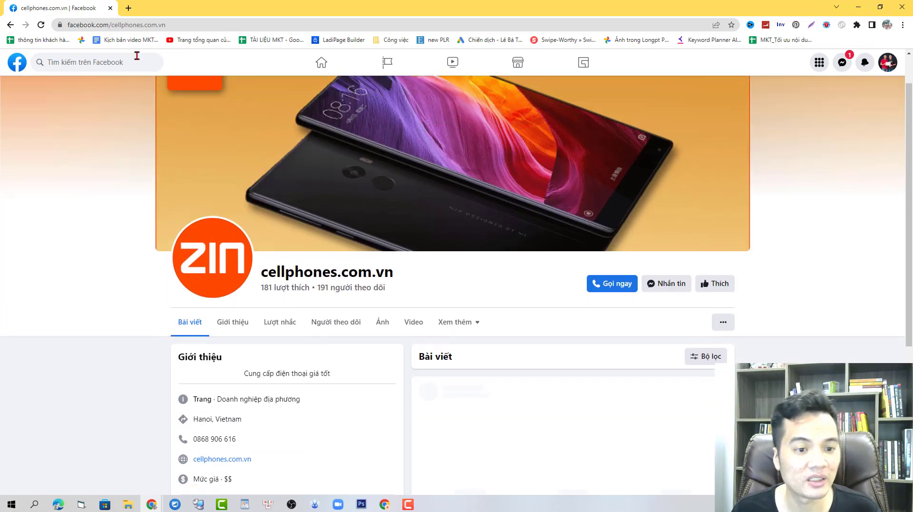
Search Facebook for "hoàng hà mo" and choose the Hoàng Hà Mobile suggestion
click(137, 57)
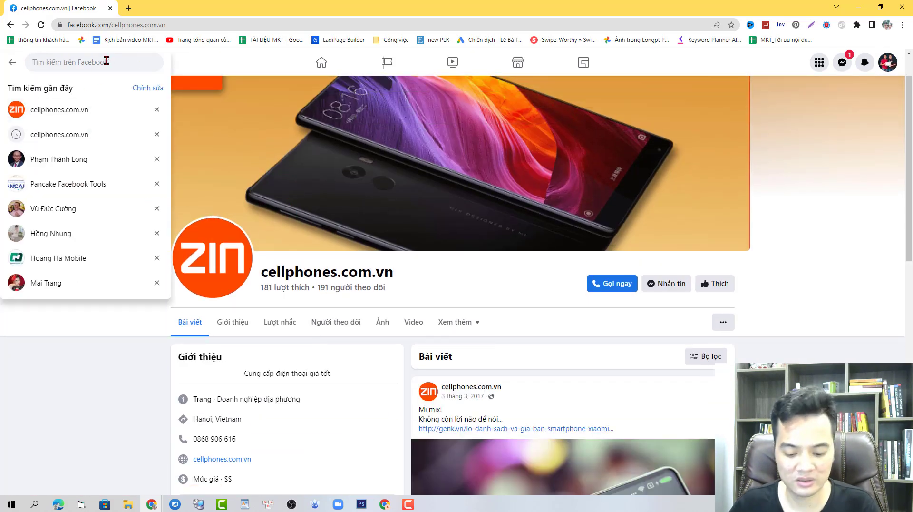
text(ho)
key(BackSpace)
key(BackSpace)
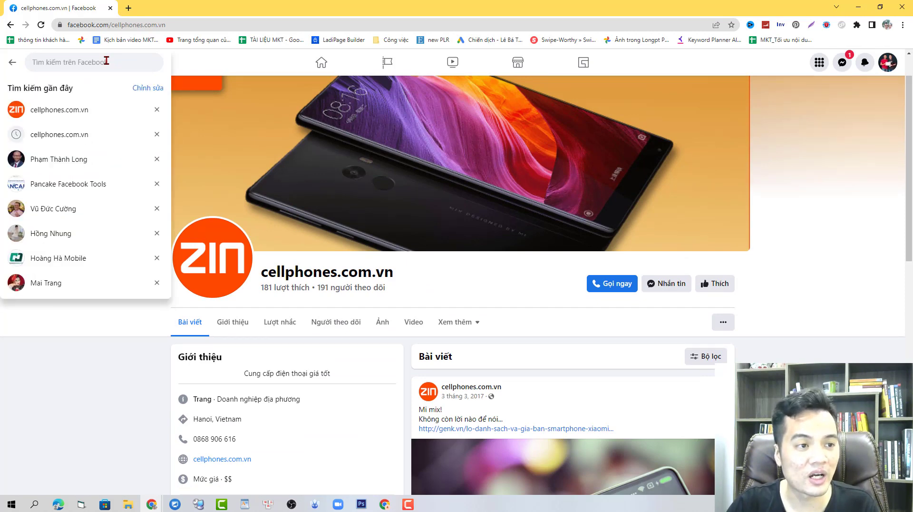
text(hoangf haf mo)
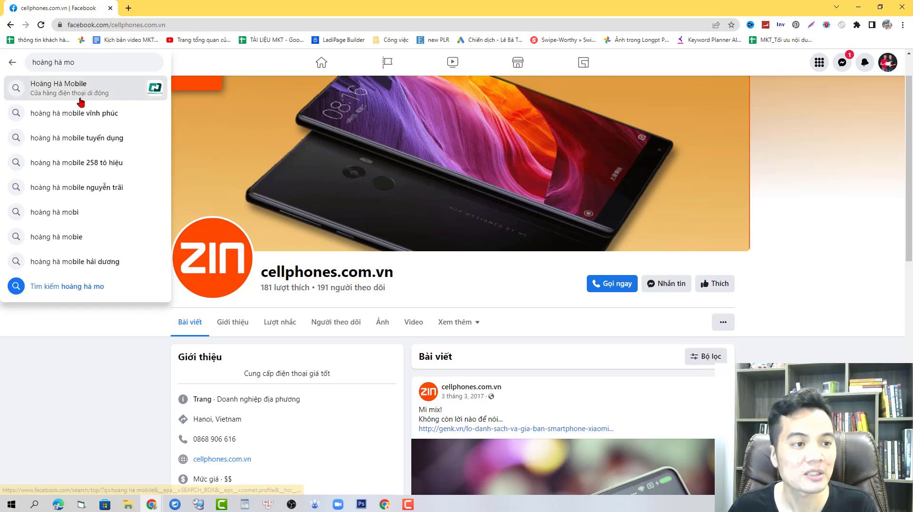
click(81, 93)
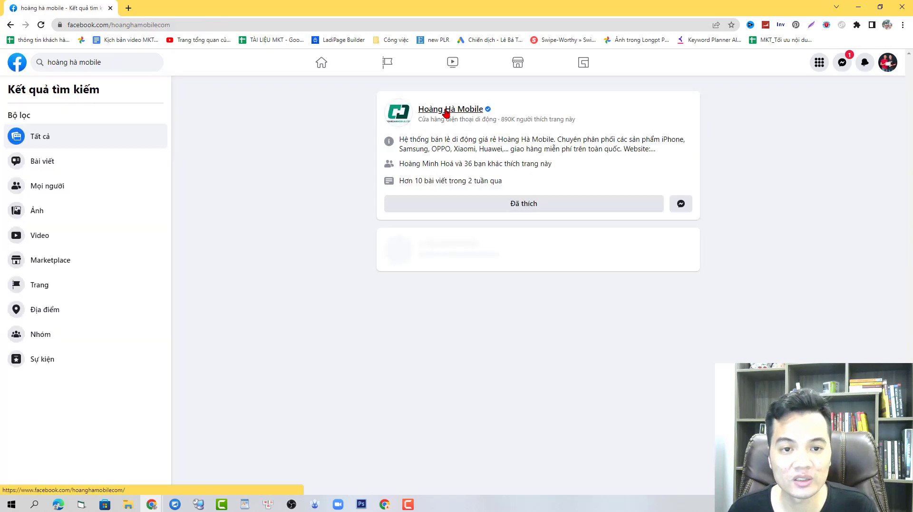
Open the Hoàng Hà Mobile page from the search results and look through its introduction, events and posts
click(448, 116)
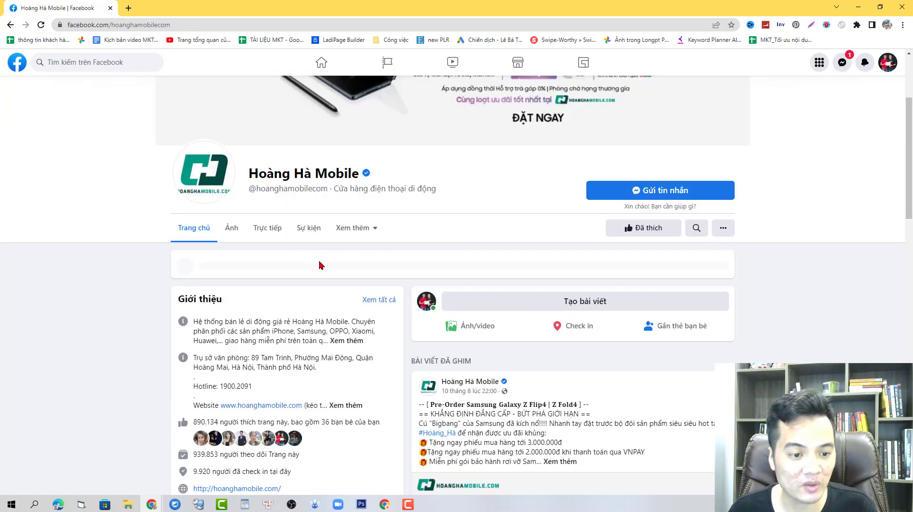
scroll(314, 262, down, 8)
scroll(322, 267, down, 8)
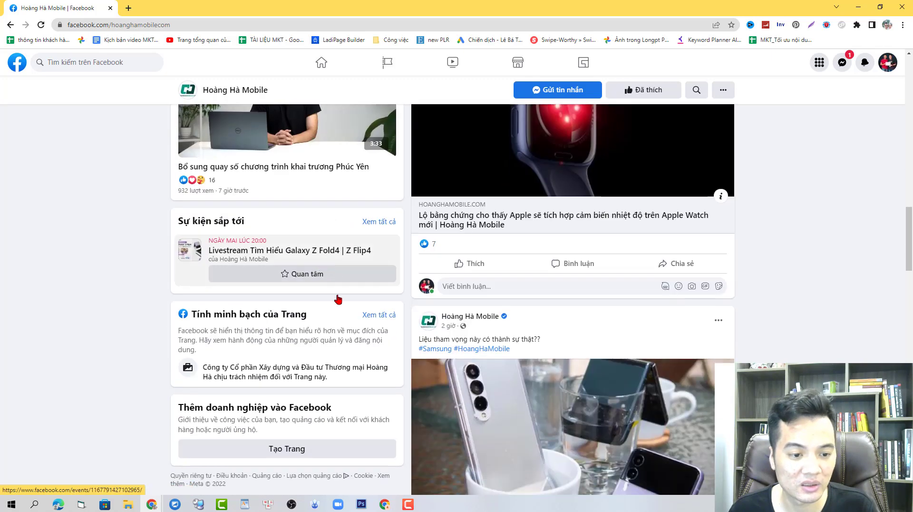
Open the store locations section (Cửa hàng) of the Hoàng Hà Mobile page and examine its branches on the map
scroll(247, 373, up, 6)
scroll(378, 230, up, 10)
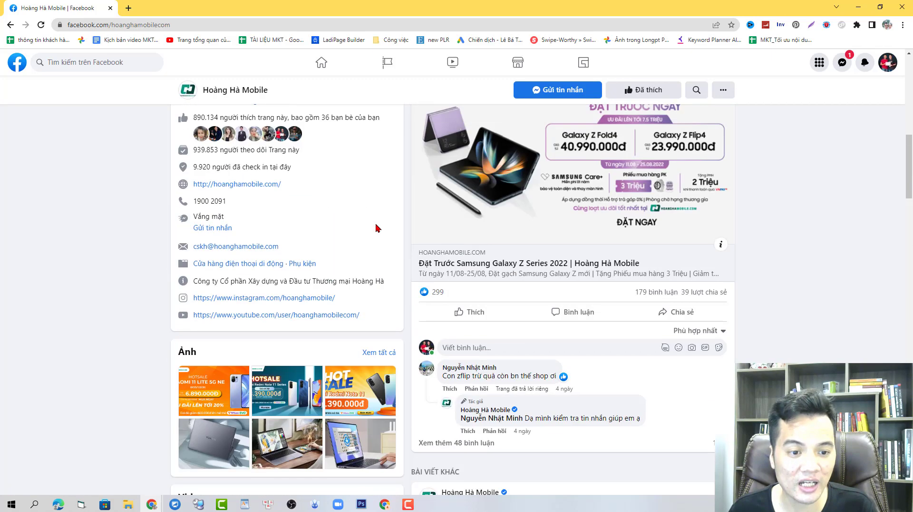
click(375, 102)
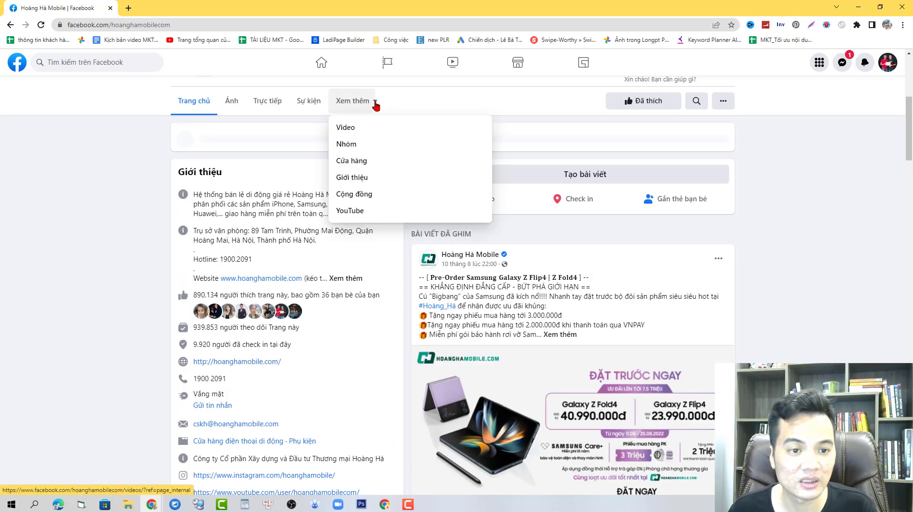
click(366, 176)
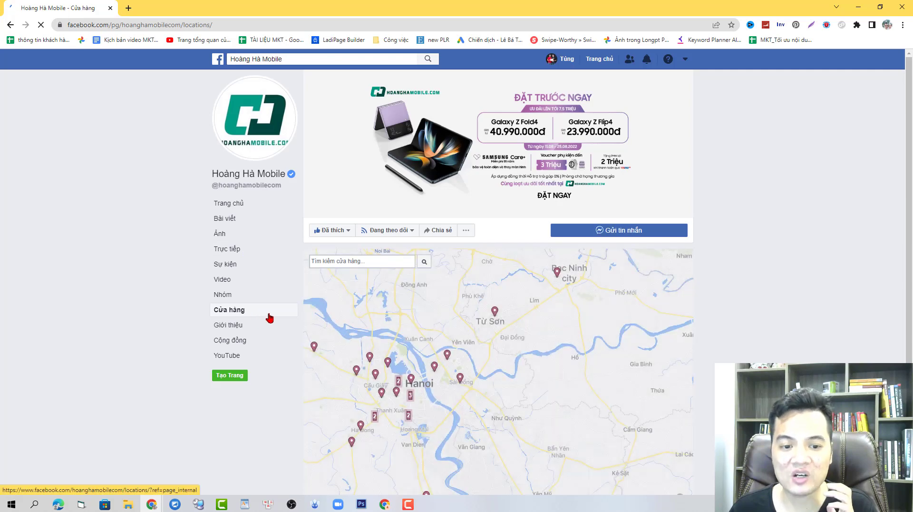
scroll(798, 306, down, 2)
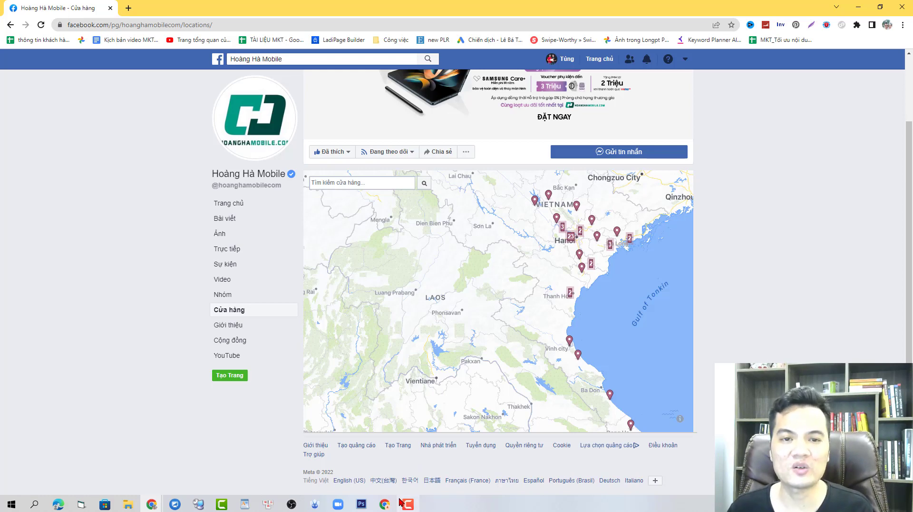
Switch back to Ads Manager, leave the draft ad set and start creating a new campaign to show the list of objectives
click(894, 6)
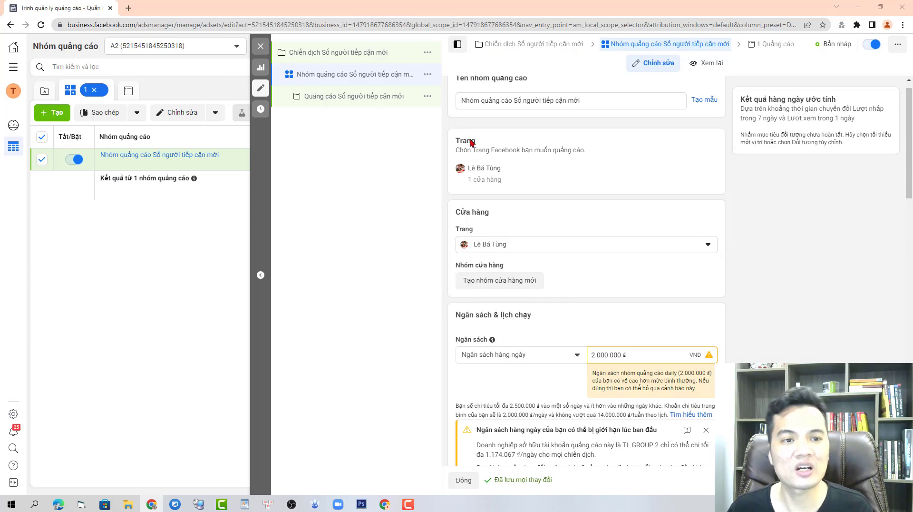
click(261, 45)
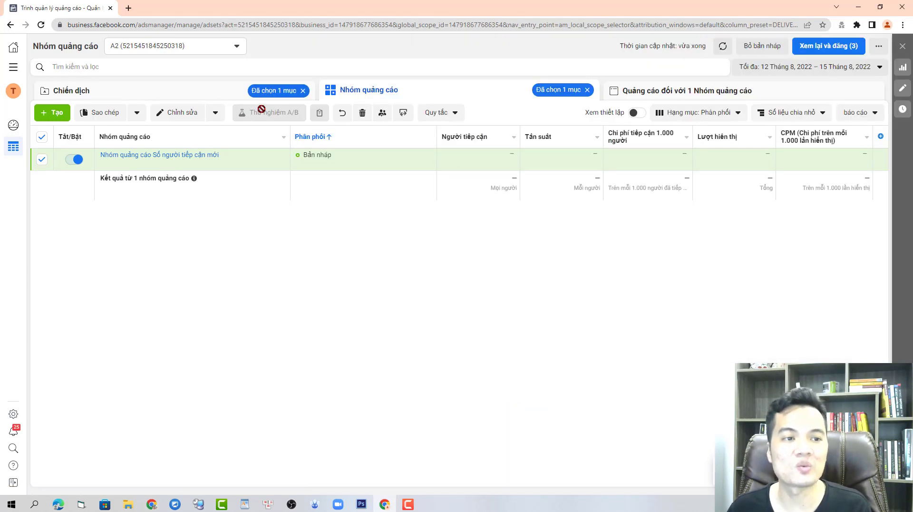
click(181, 97)
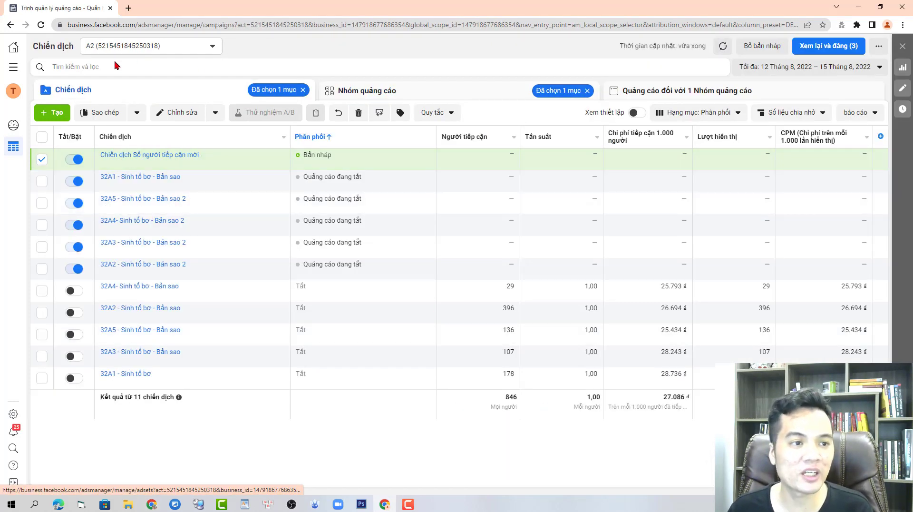
click(62, 114)
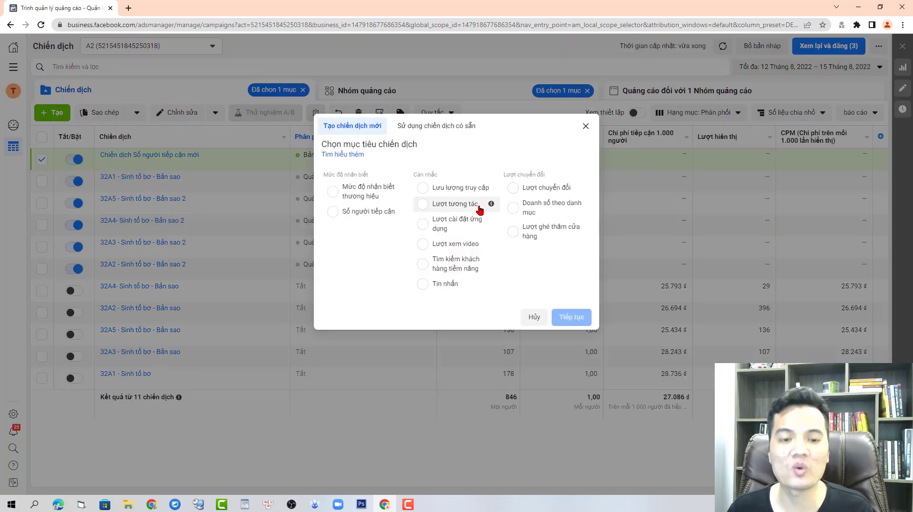